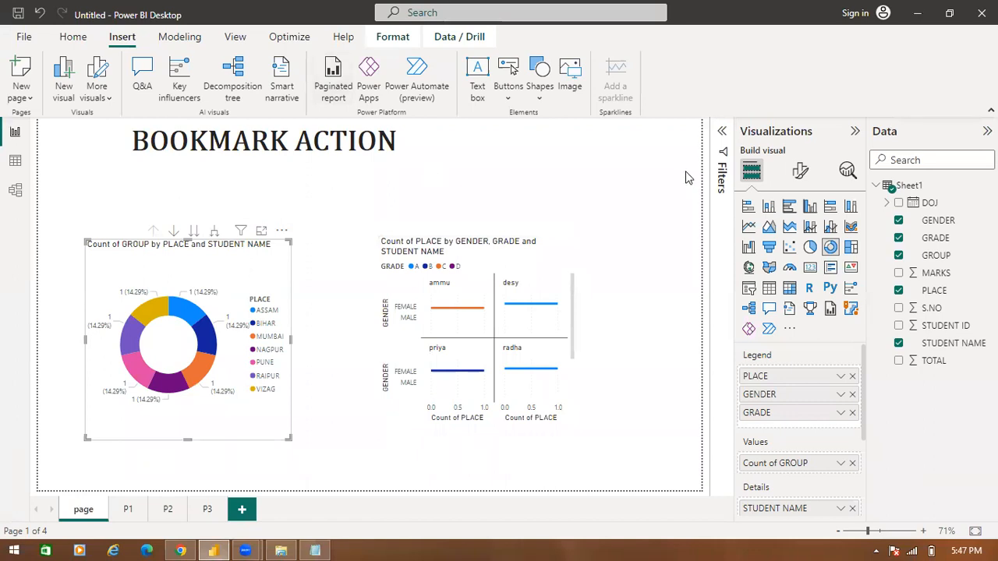
- Review the topic list in the open Notepad note and return to the Power BI report
{"action": "left_click", "coordinate": [315, 550]}
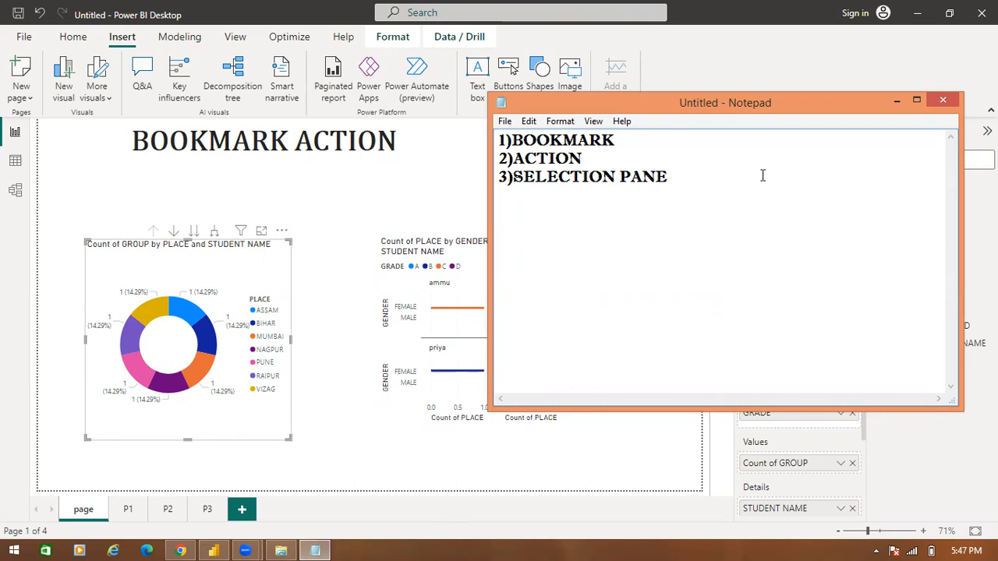
{"action": "left_click", "coordinate": [896, 101]}
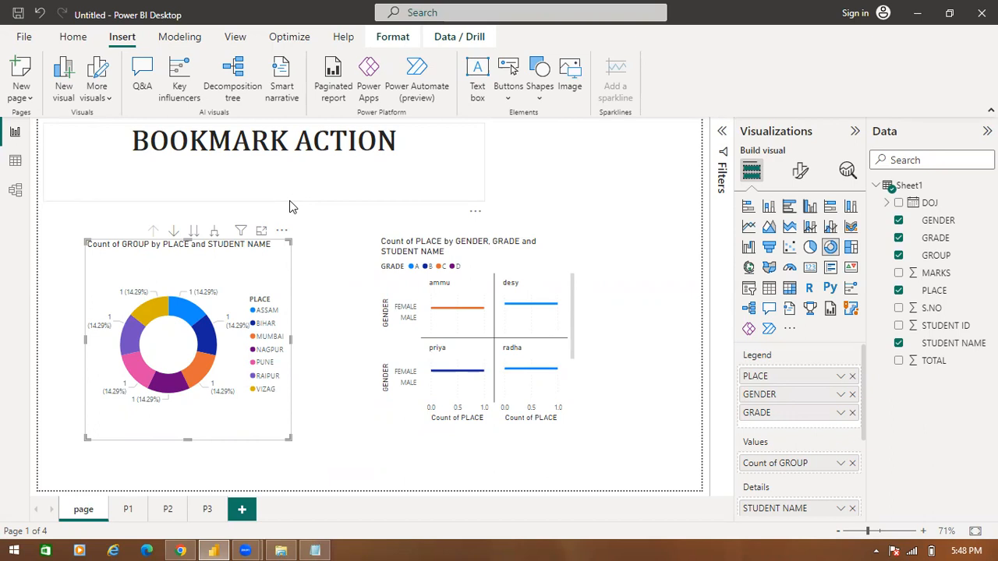
{"action": "left_click", "coordinate": [311, 548]}
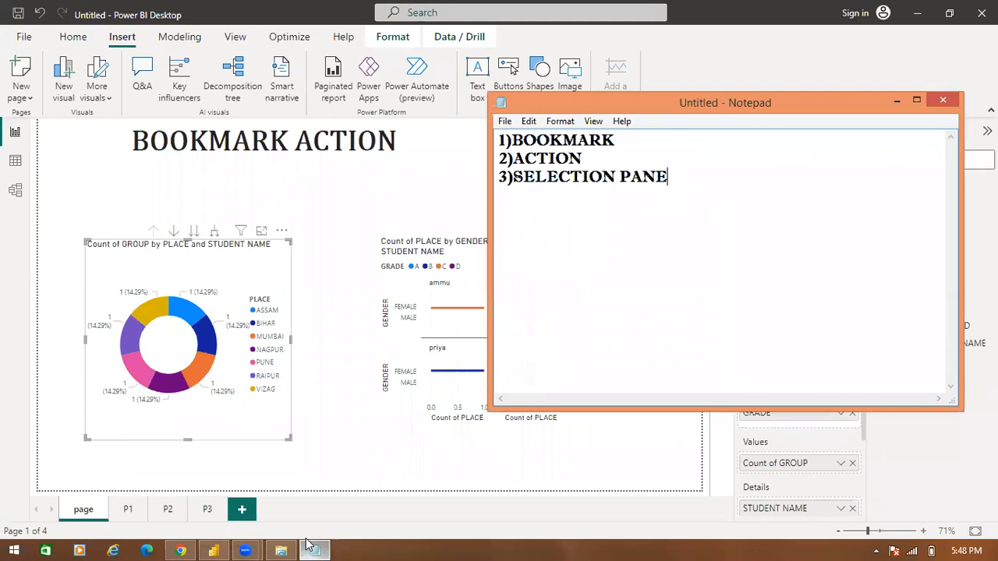
{"action": "left_click", "coordinate": [896, 101]}
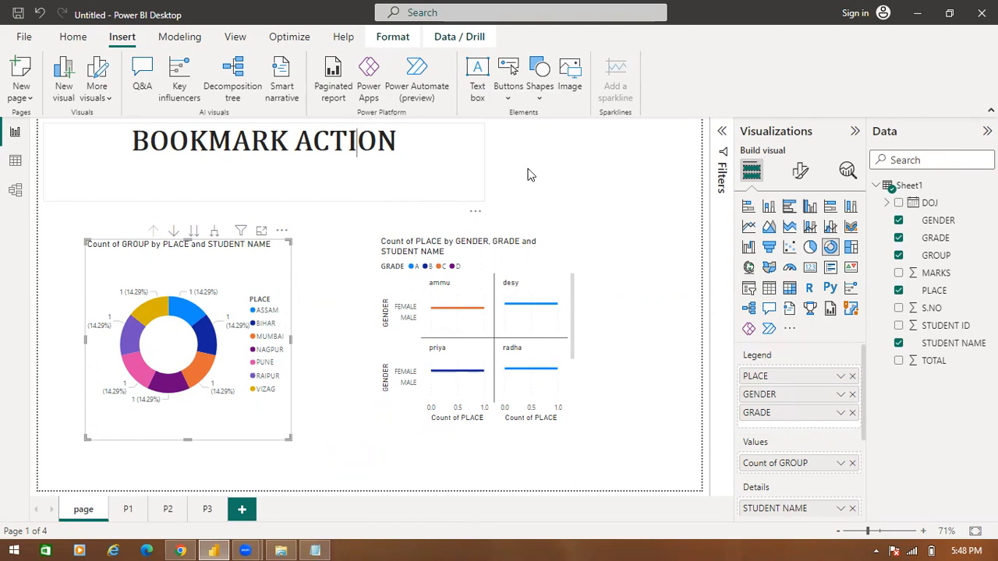
- Fill the background of the BOOKMARK ACTION title text box with a light blue theme color
{"action": "left_click", "coordinate": [128, 43]}
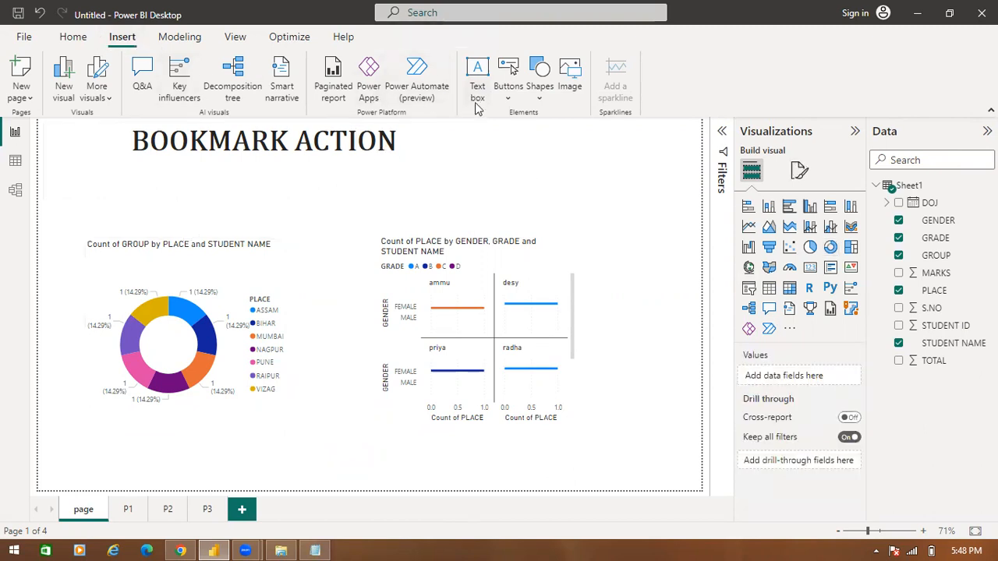
{"action": "left_click", "coordinate": [227, 169]}
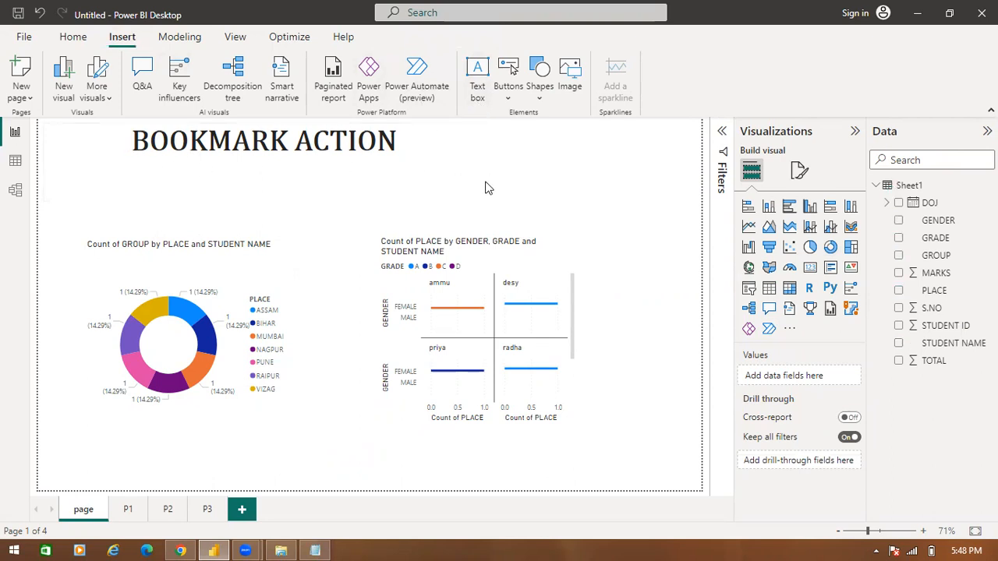
{"action": "left_click", "coordinate": [455, 184]}
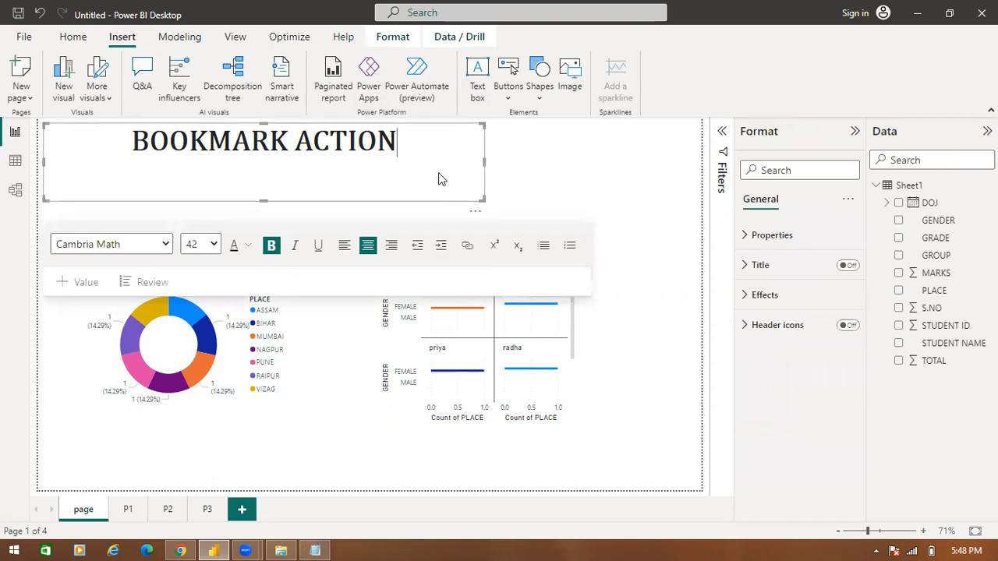
{"action": "left_click", "coordinate": [744, 295]}
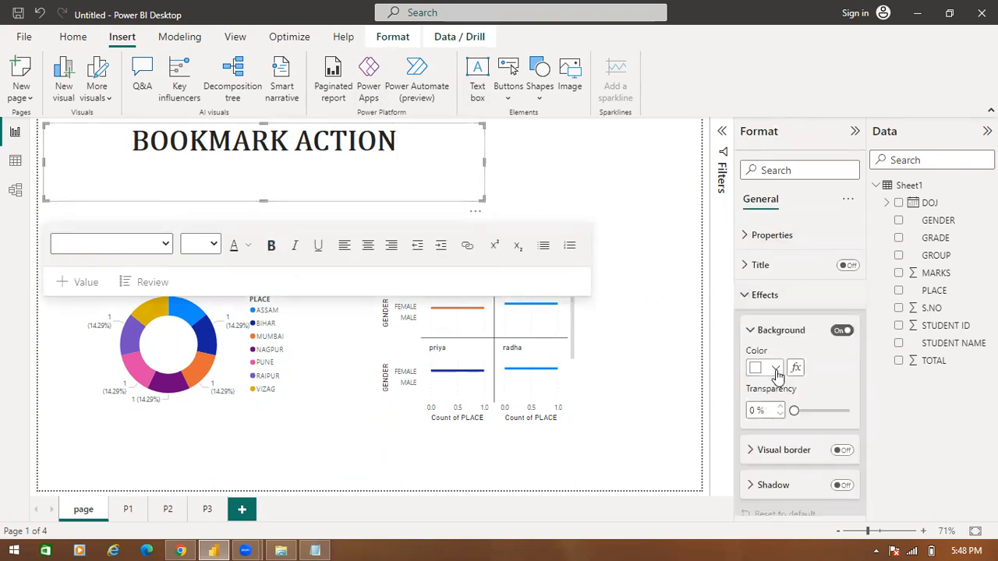
{"action": "left_click", "coordinate": [774, 368]}
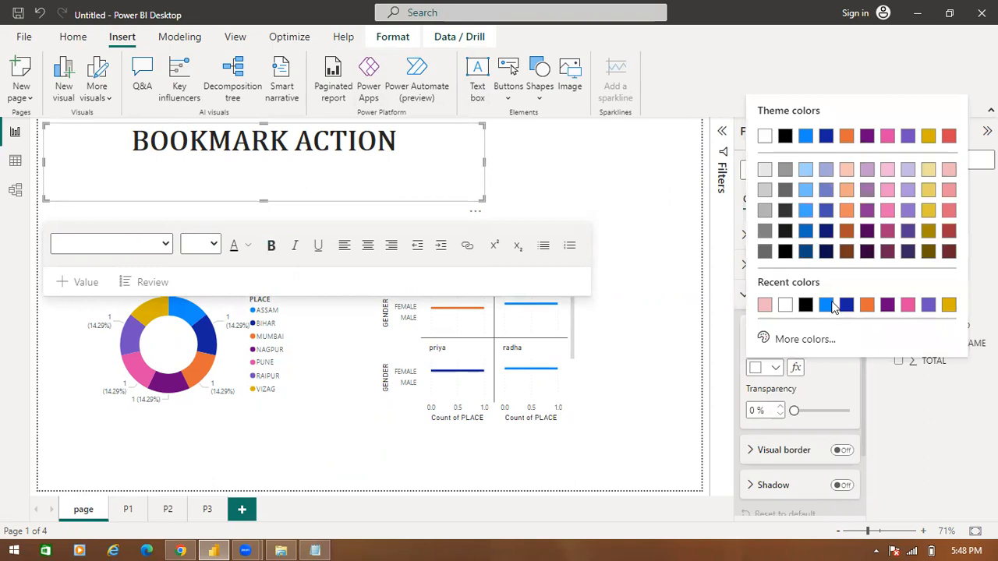
{"action": "left_click", "coordinate": [806, 190]}
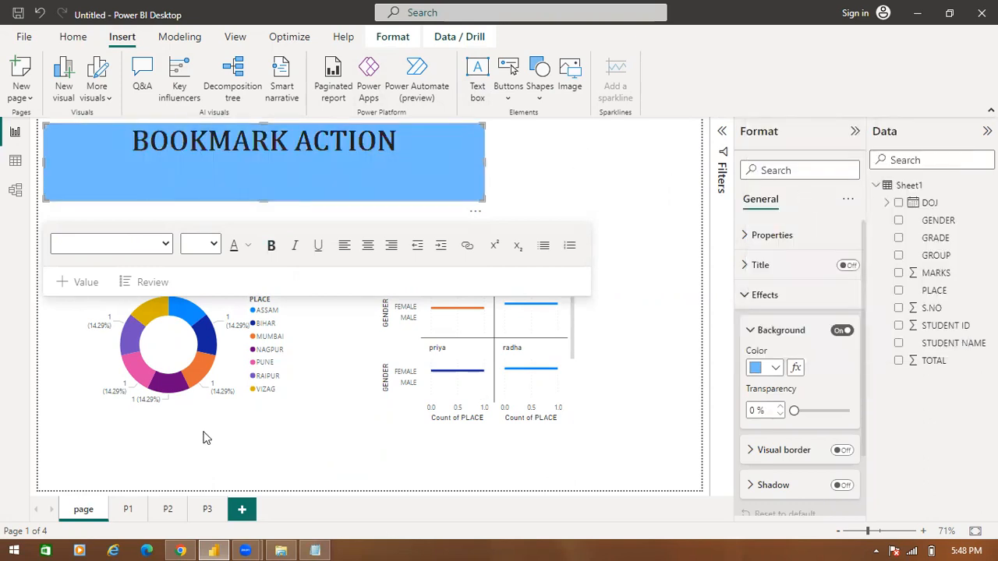
{"action": "left_click", "coordinate": [612, 392]}
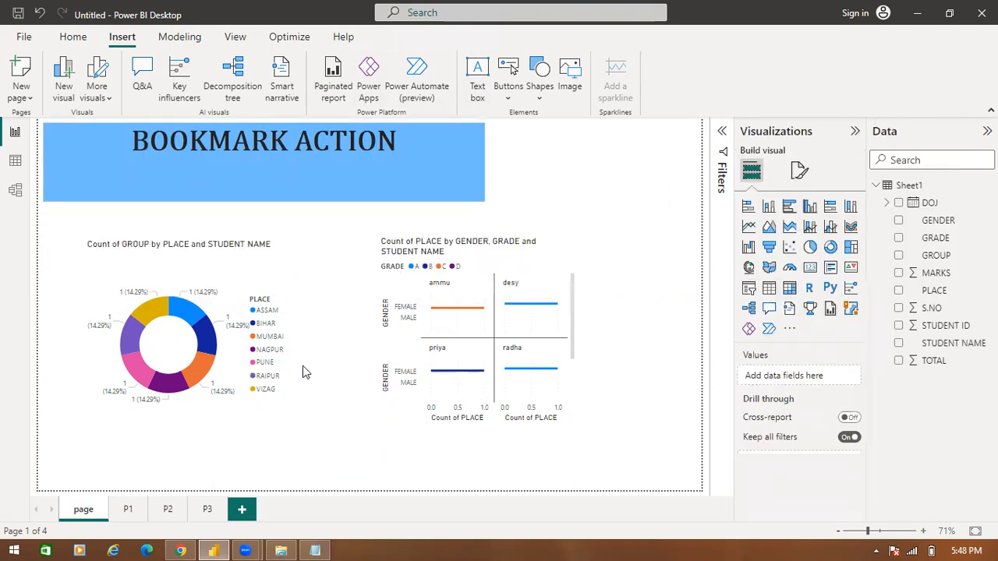
{"action": "left_click", "coordinate": [28, 40]}
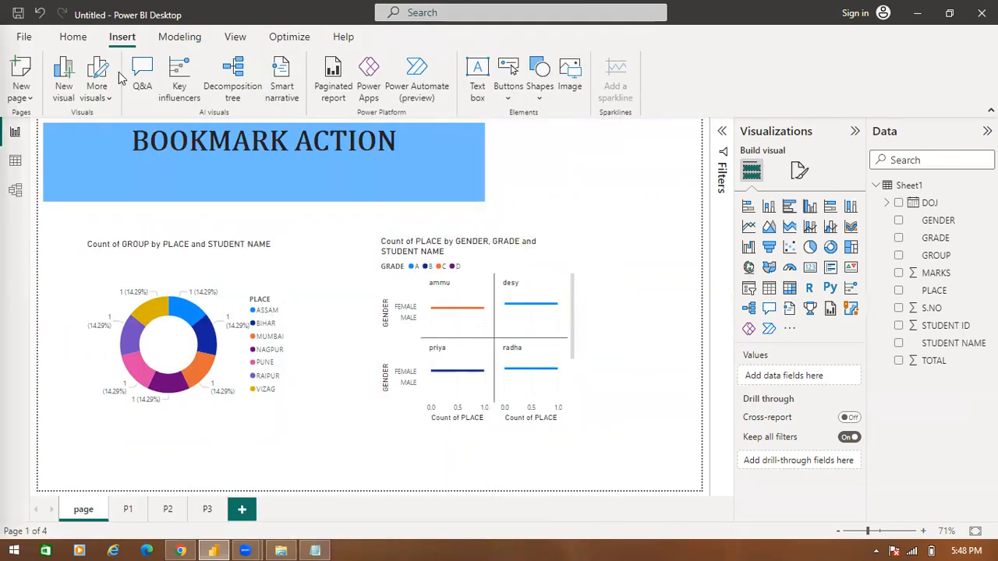
{"action": "left_click", "coordinate": [72, 36]}
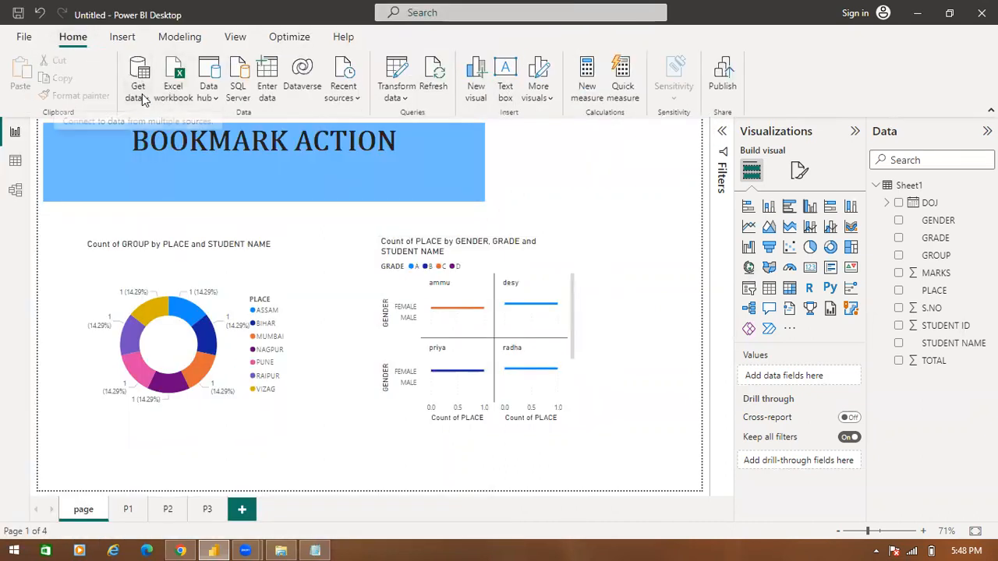
{"action": "left_click", "coordinate": [139, 95]}
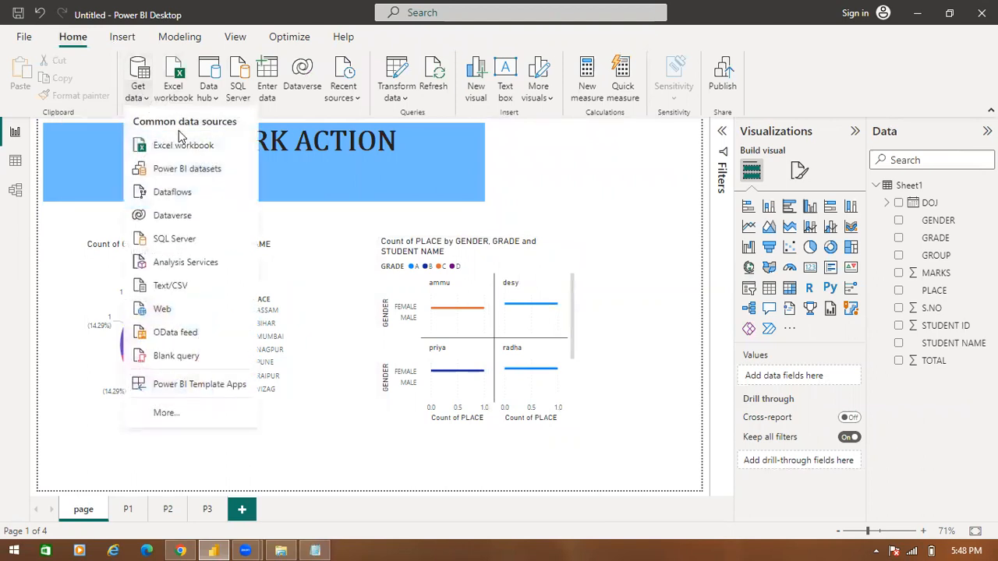
{"action": "left_click", "coordinate": [694, 135]}
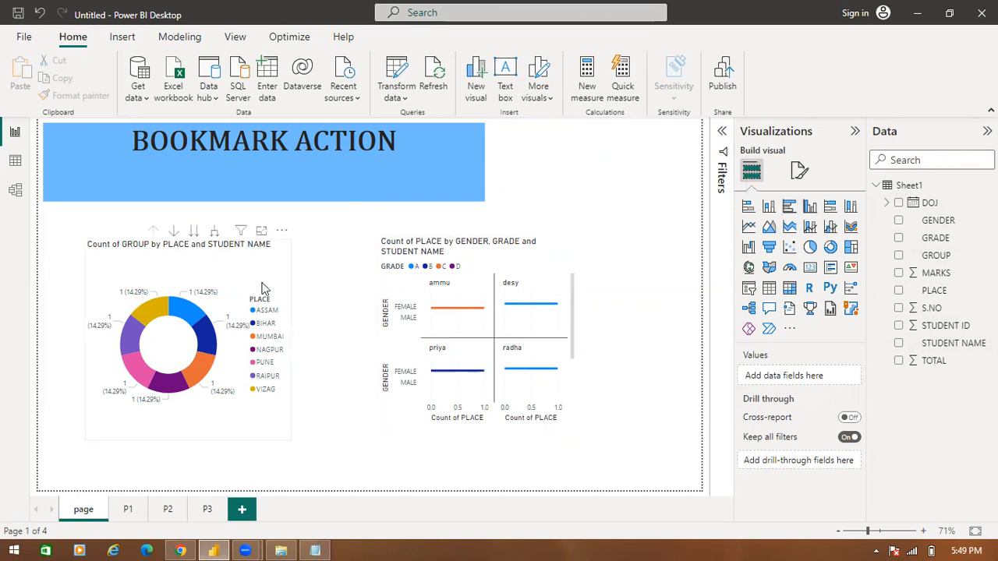
- Move the donut chart lower to leave room above it, and shift the bar chart slightly toward it
{"action": "left_click_drag", "start_coordinate": [264, 310], "coordinate": [264, 347]}
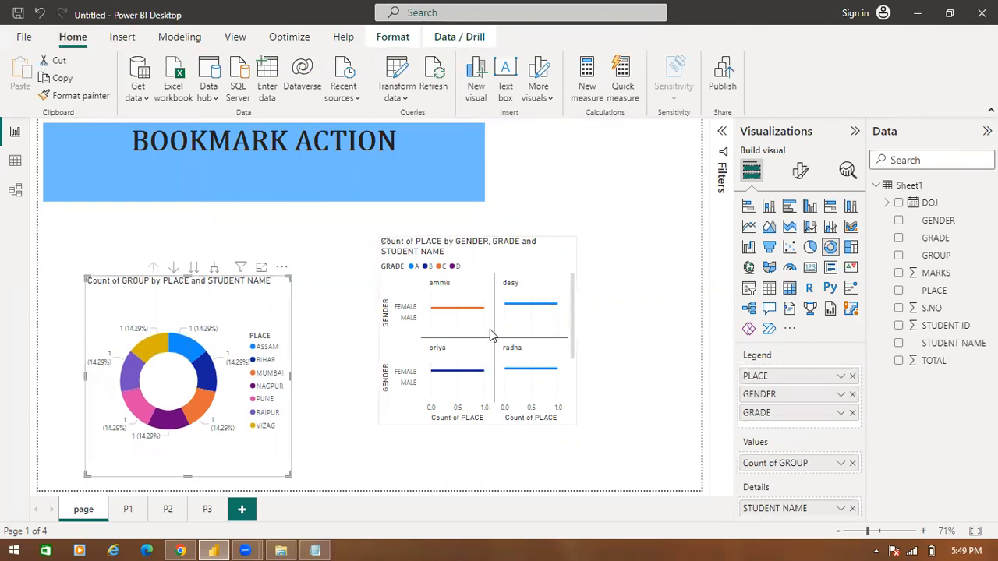
{"action": "mouse_move", "coordinate": [523, 280]}
{"action": "left_mouse_down"}
{"action": "mouse_move", "coordinate": [530, 326]}
{"action": "mouse_move", "coordinate": [529, 298]}
{"action": "left_mouse_up"}
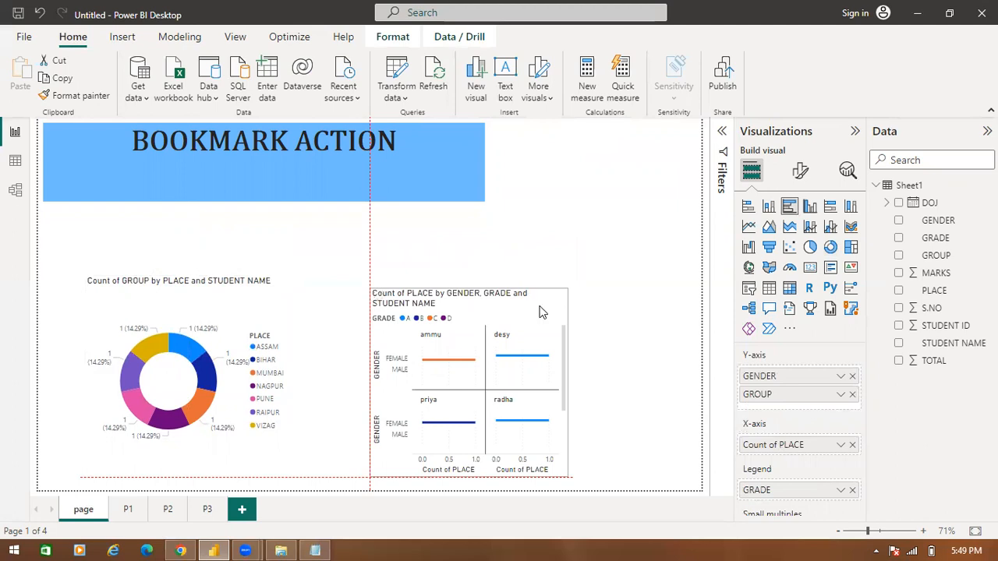
{"action": "left_click_drag", "start_coordinate": [540, 318], "coordinate": [535, 282]}
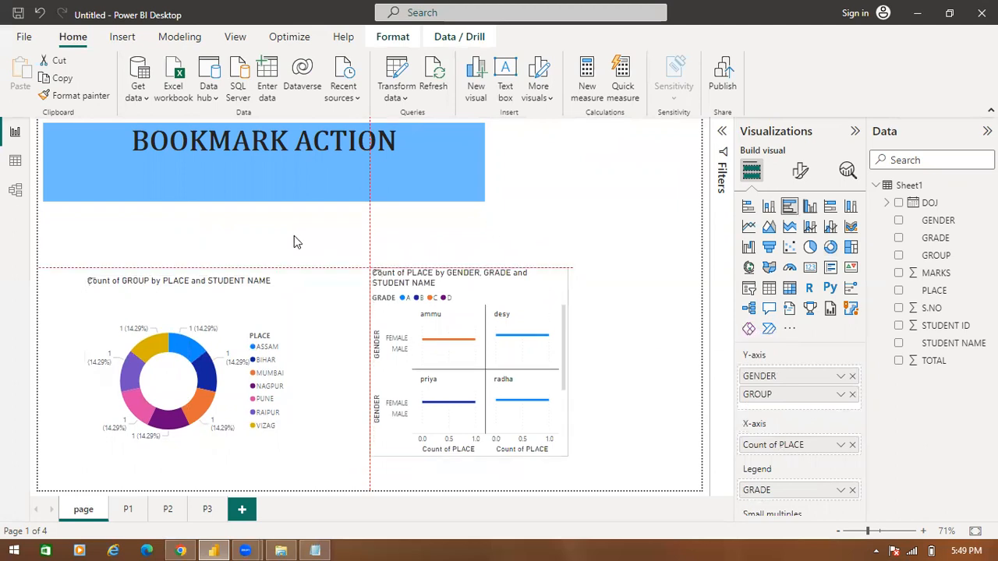
{"action": "left_click", "coordinate": [596, 131]}
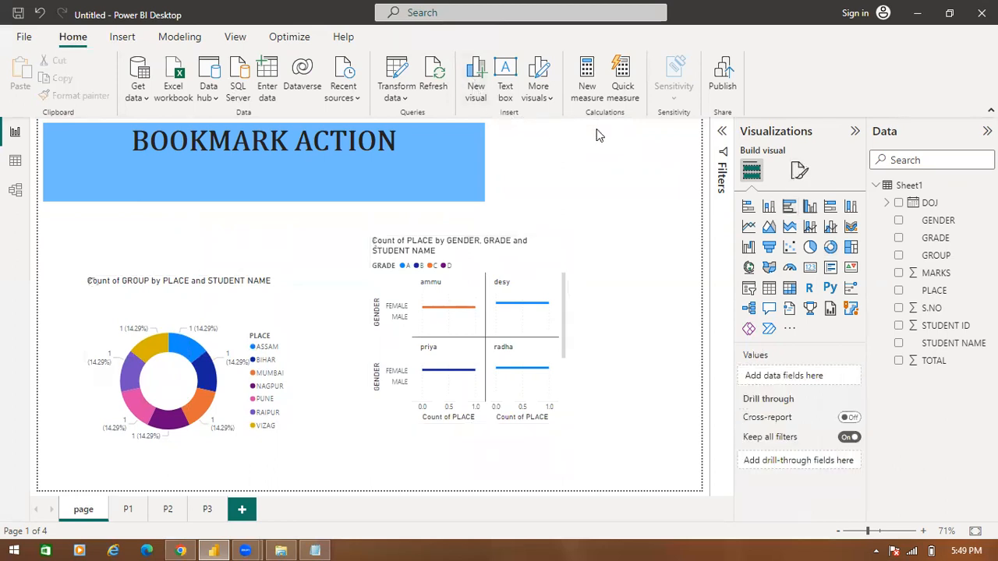
- Insert a blank button and place it between the title box and the donut chart
{"action": "left_click", "coordinate": [131, 39]}
{"action": "left_click", "coordinate": [508, 94]}
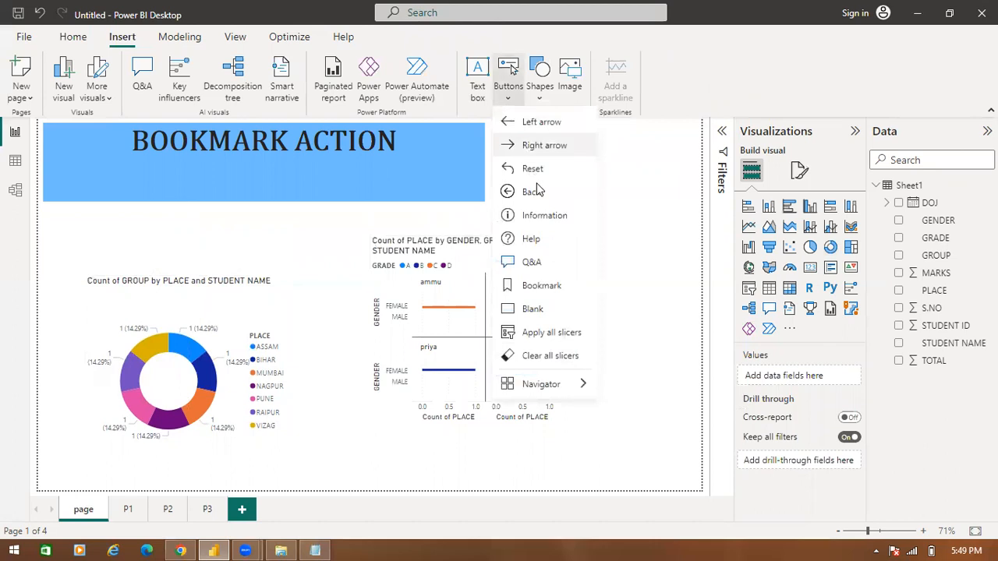
{"action": "left_click", "coordinate": [533, 309]}
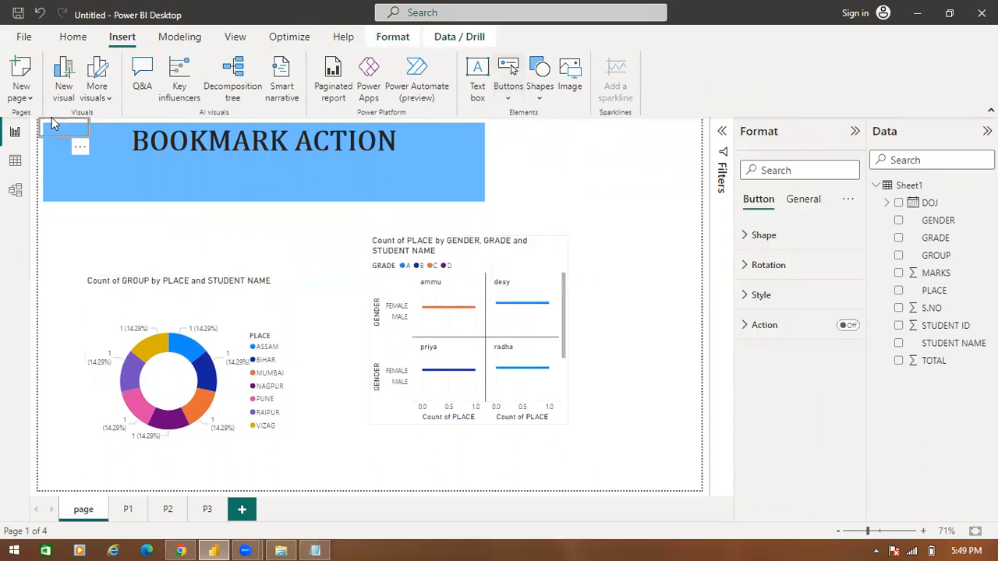
{"action": "left_click_drag", "start_coordinate": [131, 177], "coordinate": [252, 246]}
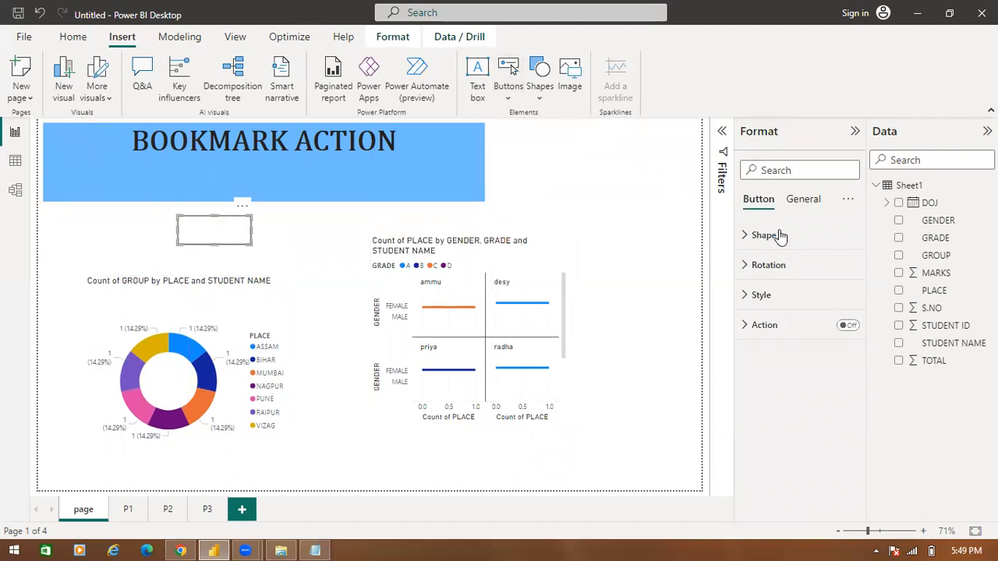
- Turn on the blank button's text, label it SHOW ALL and make it bold
{"action": "left_click", "coordinate": [804, 201]}
{"action": "left_click", "coordinate": [757, 199]}
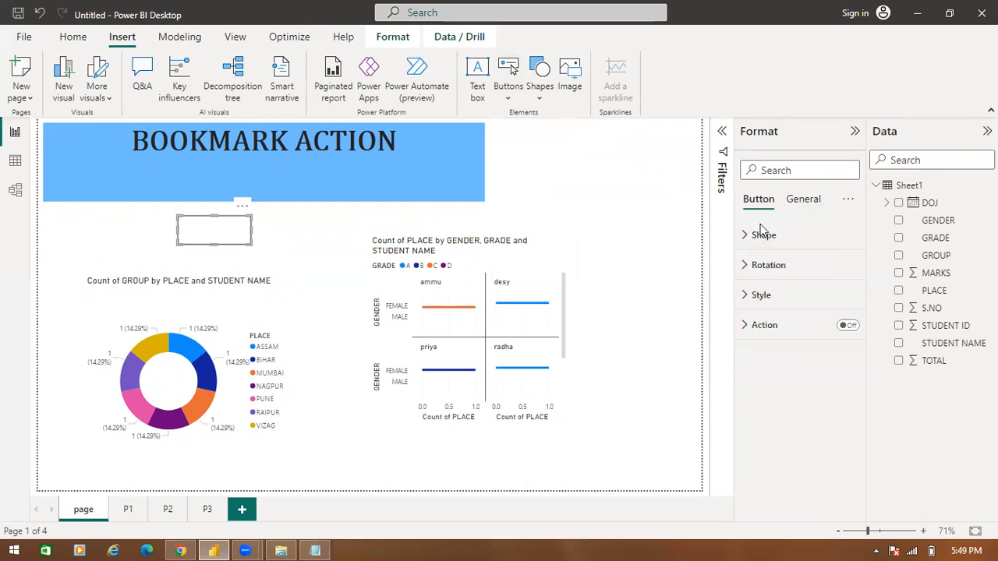
{"action": "left_click", "coordinate": [748, 300]}
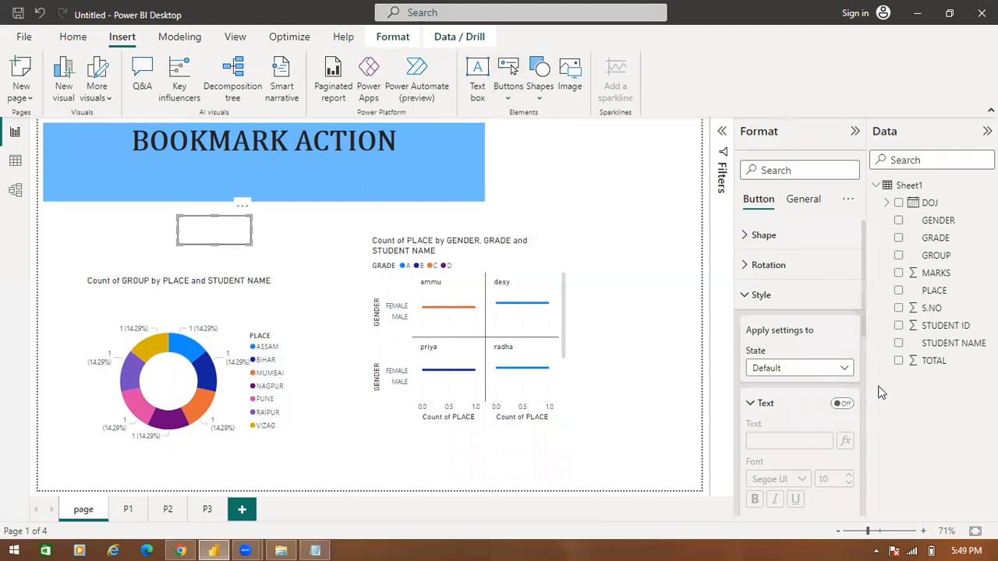
{"action": "left_click", "coordinate": [843, 403]}
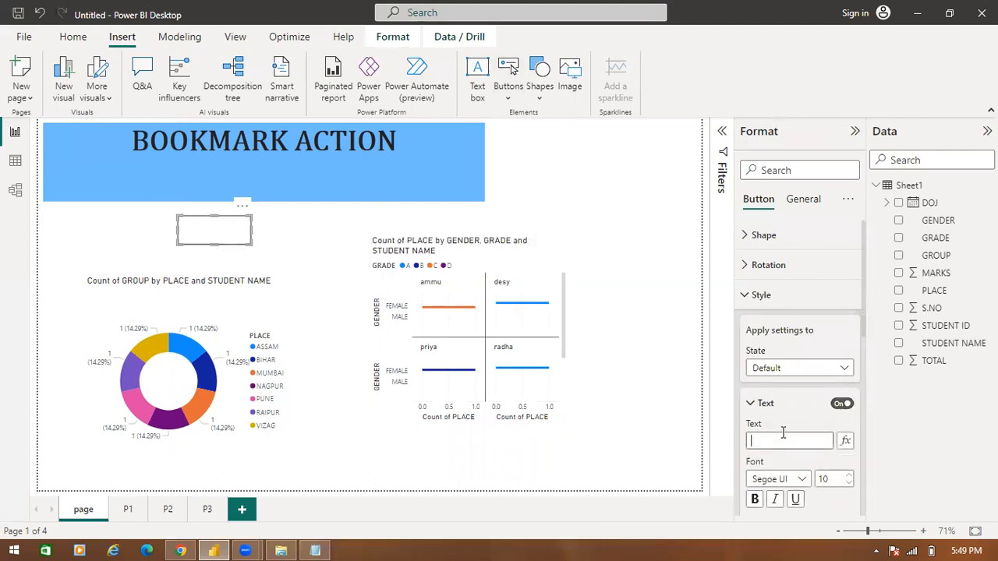
{"action": "left_click", "coordinate": [783, 433]}
{"action": "type", "text": "SHOW ALL"}
{"action": "left_click", "coordinate": [754, 544]}
{"action": "left_click", "coordinate": [756, 500]}
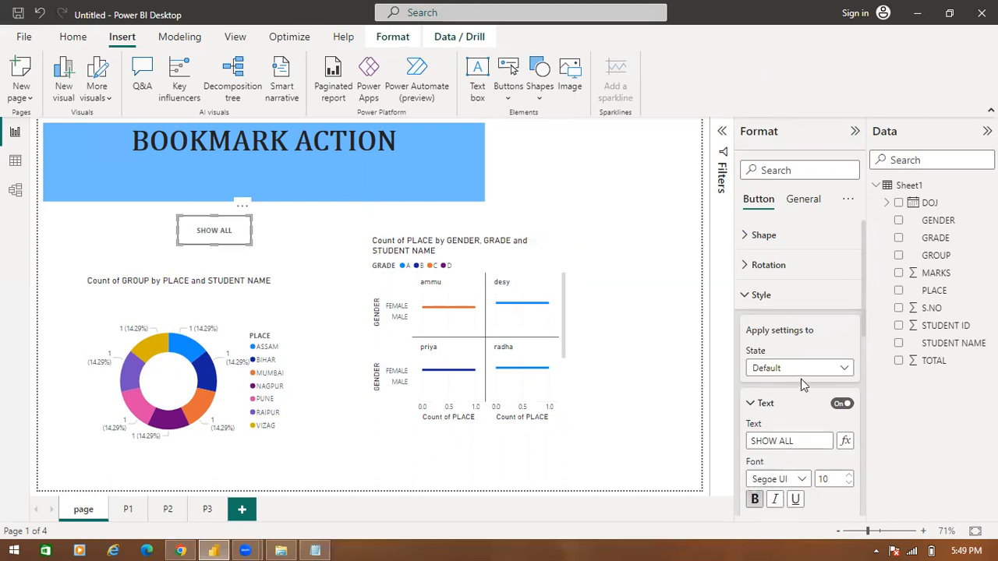
- Set the font color of the SHOW ALL button's text to purple
{"action": "scroll", "coordinate": [801, 378], "scroll_direction": "down", "scroll_amount": 1}
{"action": "scroll", "coordinate": [801, 379], "scroll_direction": "down", "scroll_amount": 8}
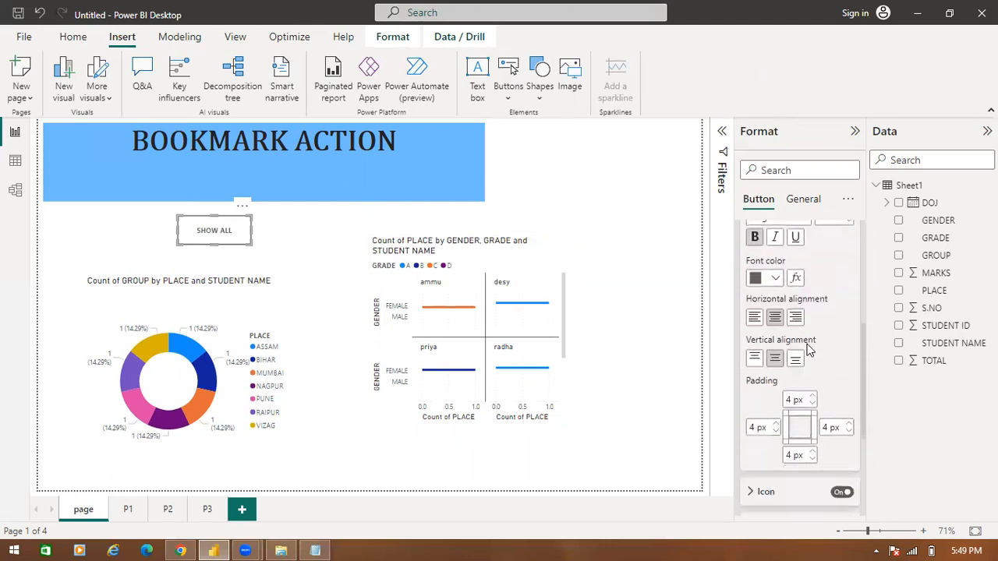
{"action": "scroll", "coordinate": [808, 351], "scroll_direction": "down", "scroll_amount": 1}
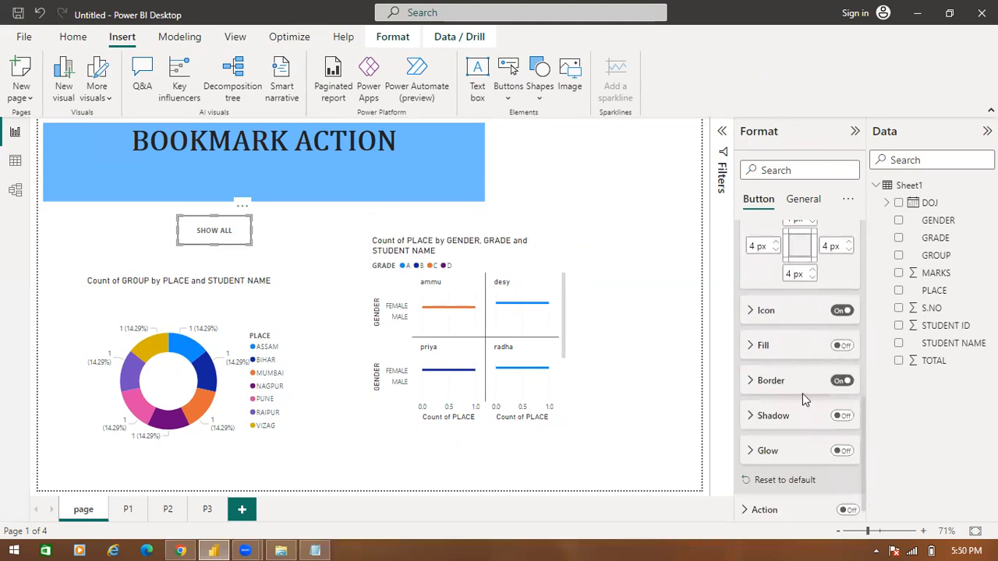
{"action": "scroll", "coordinate": [803, 393], "scroll_direction": "down", "scroll_amount": 1}
{"action": "scroll", "coordinate": [802, 393], "scroll_direction": "up", "scroll_amount": 10}
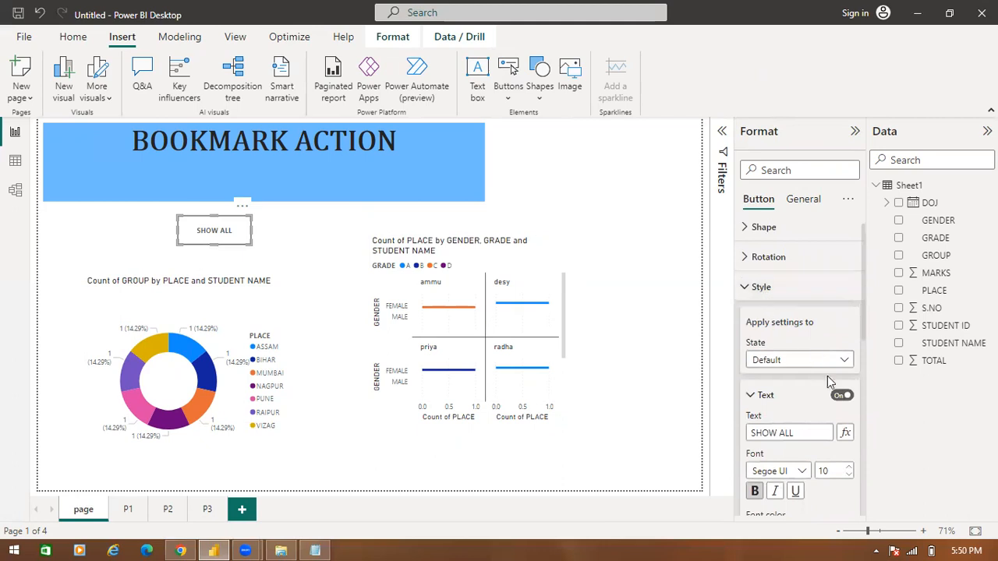
{"action": "scroll", "coordinate": [803, 403], "scroll_direction": "down", "scroll_amount": 1}
{"action": "scroll", "coordinate": [801, 404], "scroll_direction": "down", "scroll_amount": 2}
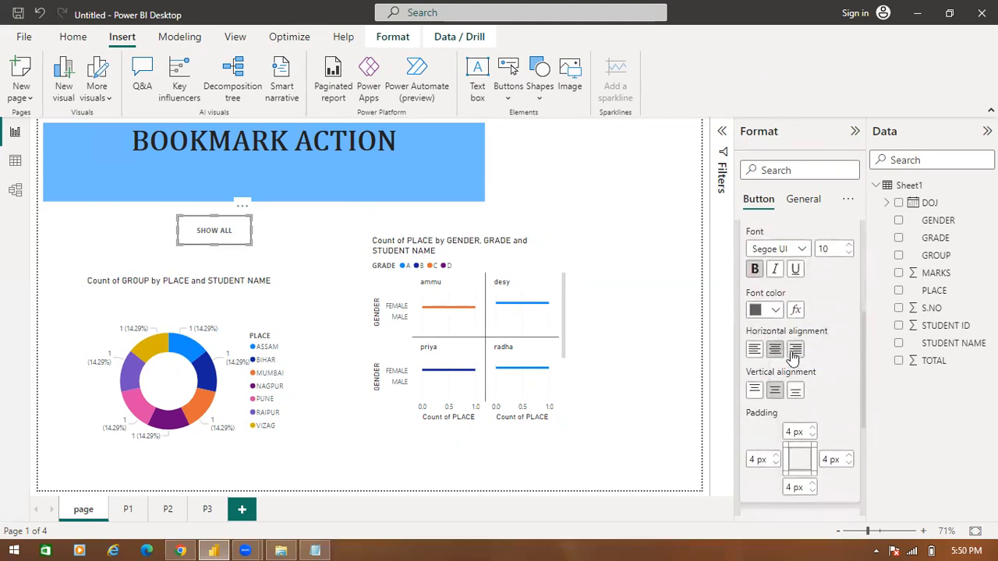
{"action": "left_click", "coordinate": [776, 312]}
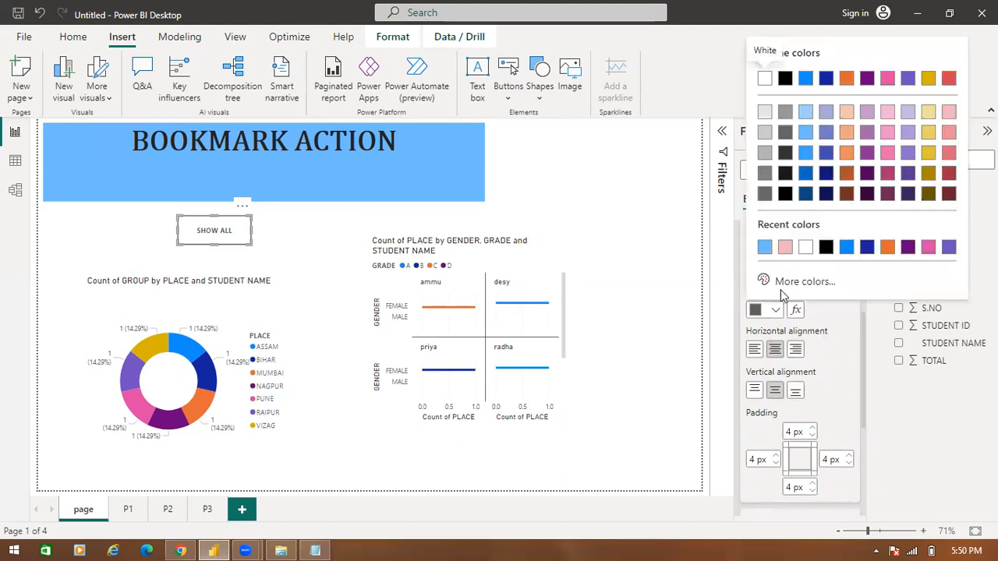
{"action": "left_click", "coordinate": [908, 248]}
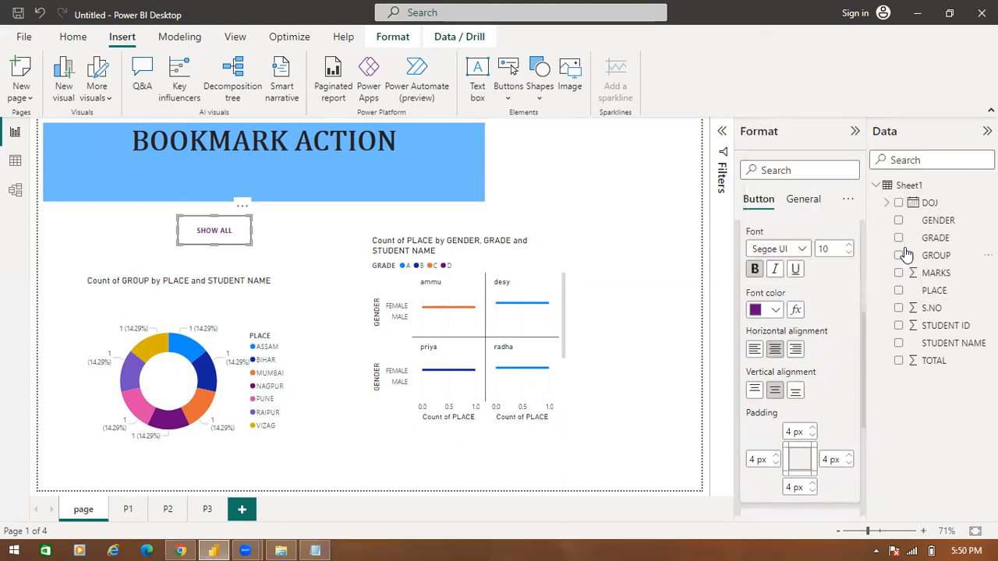
- Increase the SHOW ALL button's font size to 19
{"action": "left_click", "coordinate": [849, 245]}
{"action": "left_click", "coordinate": [849, 245]}
{"action": "left_click", "coordinate": [849, 247]}
{"action": "left_click", "coordinate": [849, 247]}
{"action": "left_click", "coordinate": [849, 247]}
{"action": "left_click", "coordinate": [849, 247]}
{"action": "left_click", "coordinate": [849, 248]}
{"action": "left_click", "coordinate": [849, 247]}
{"action": "left_click", "coordinate": [850, 247]}
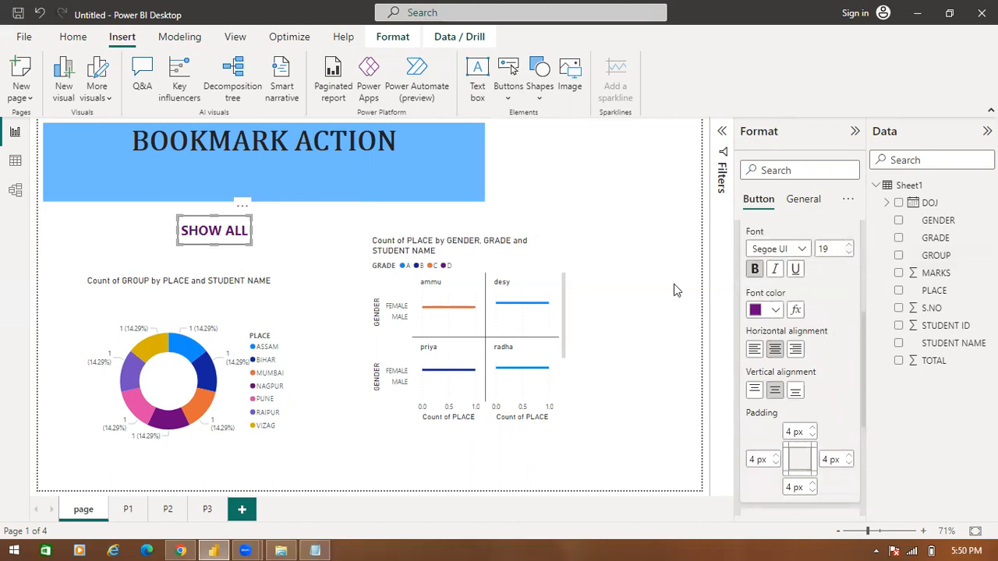
{"action": "left_click", "coordinate": [548, 260]}
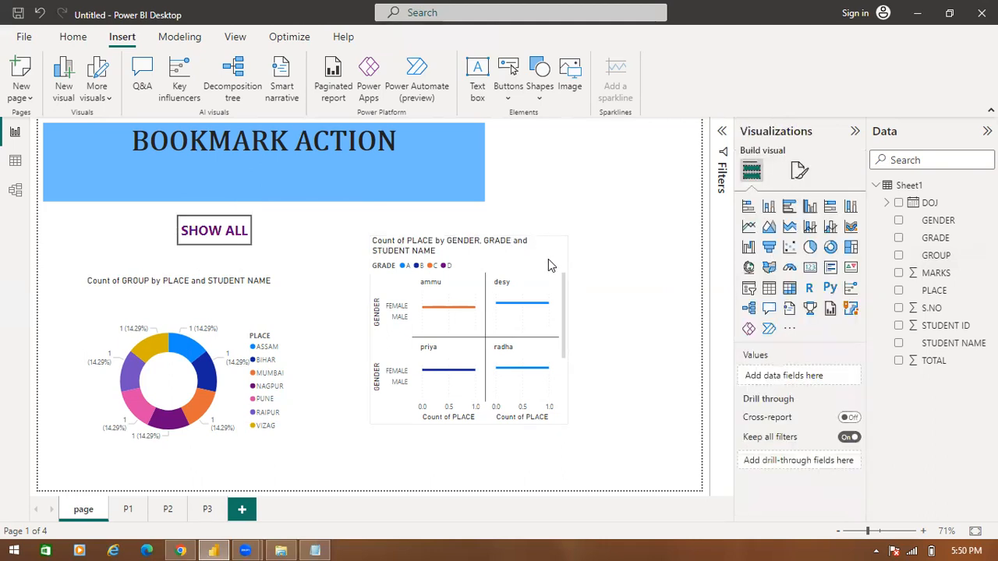
{"action": "left_click", "coordinate": [548, 259]}
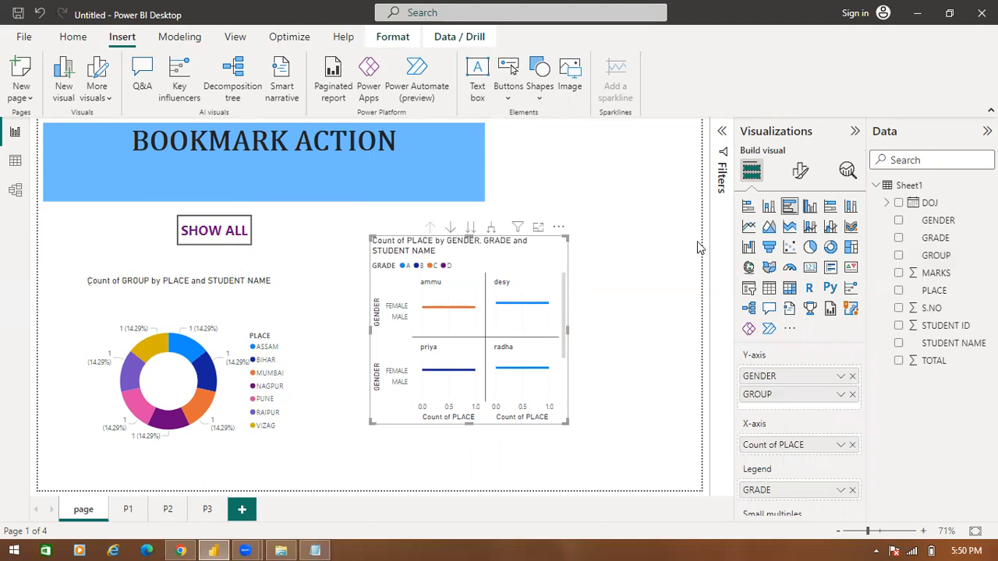
- Insert a blank button and place it above the bar chart, beside the SHOW ALL button
{"action": "left_click", "coordinate": [683, 258]}
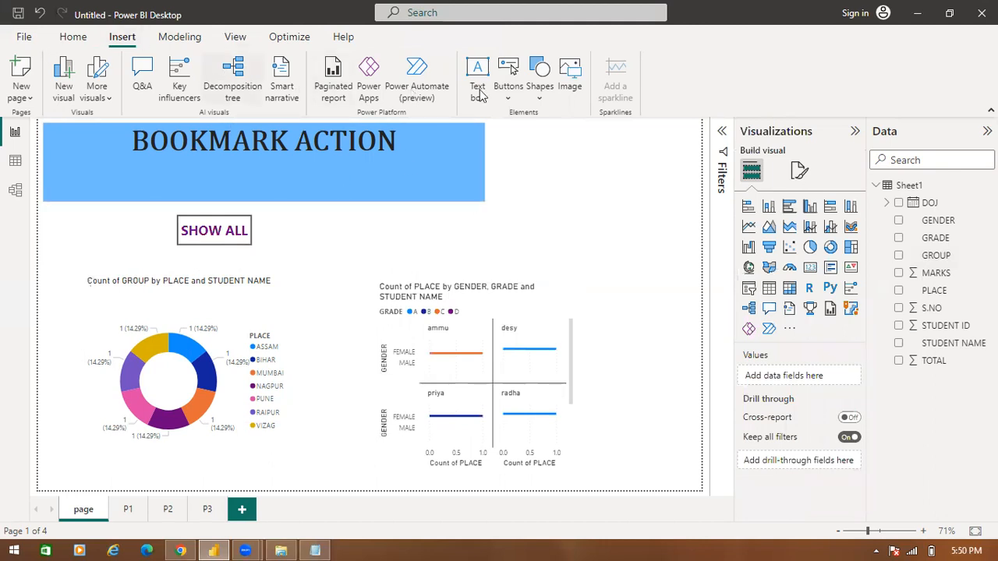
{"action": "left_click", "coordinate": [508, 92]}
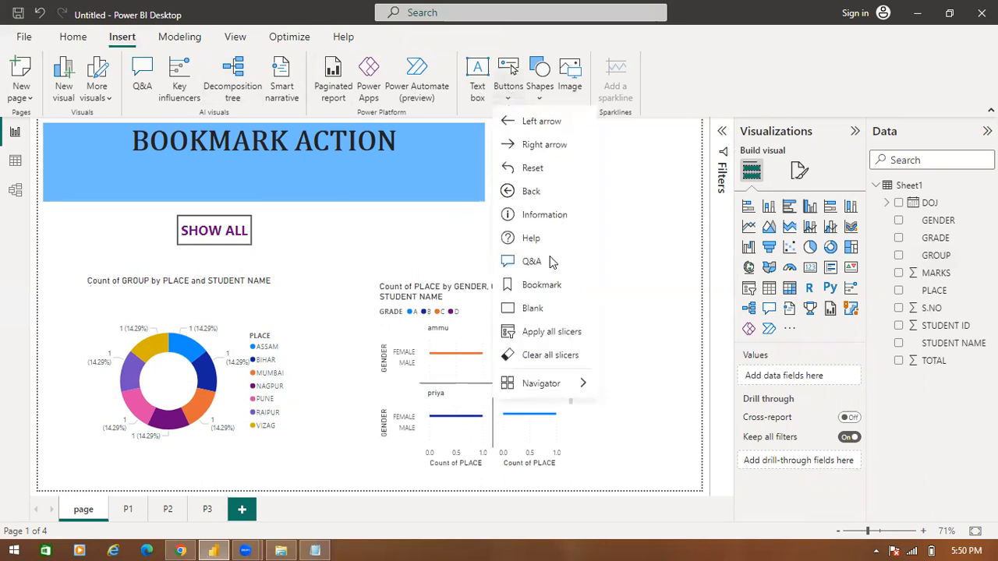
{"action": "left_click", "coordinate": [514, 311]}
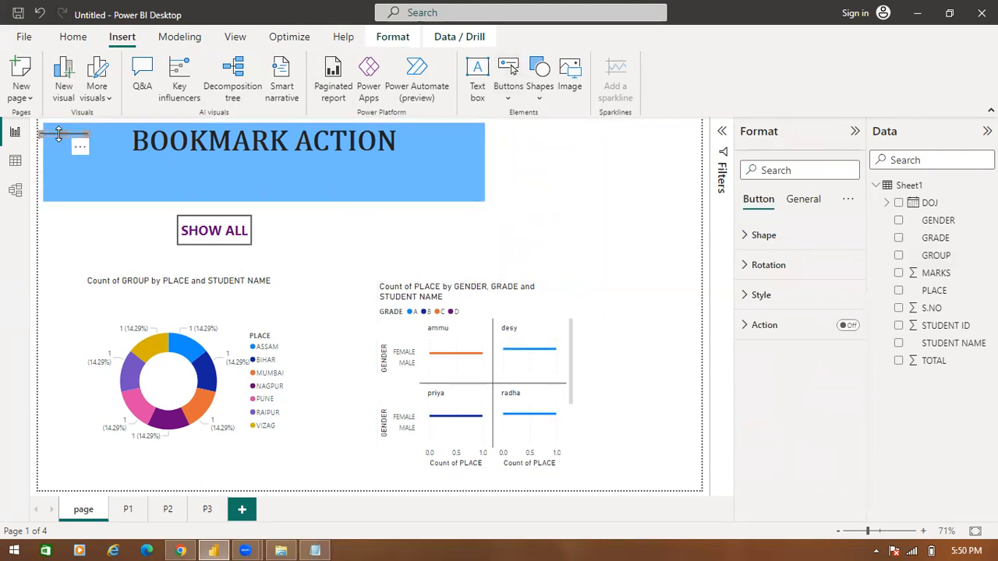
{"action": "left_click_drag", "start_coordinate": [62, 136], "coordinate": [465, 247]}
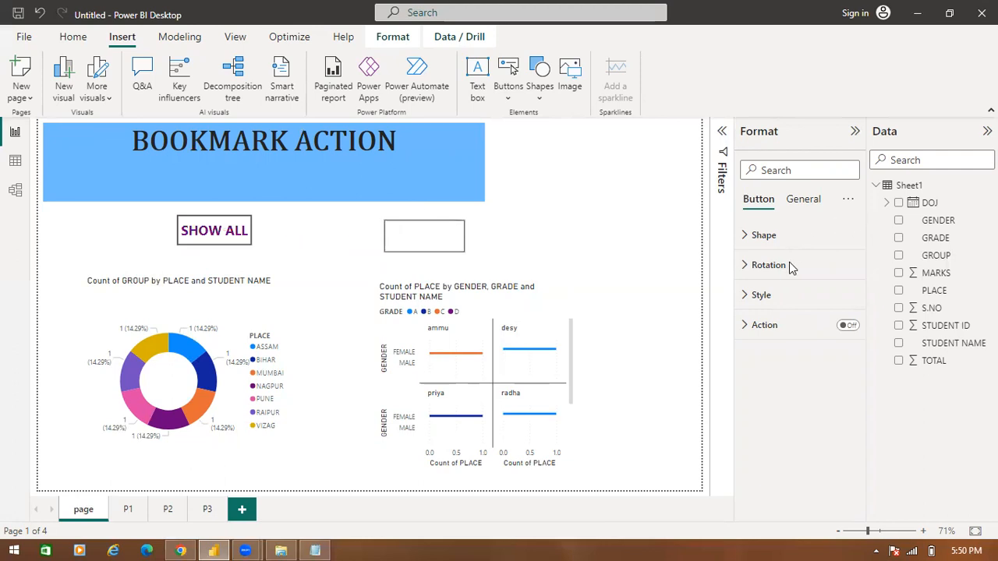
- Turn on the new blank button's text, label it HIDE ALL and make it bold
{"action": "left_click", "coordinate": [748, 298]}
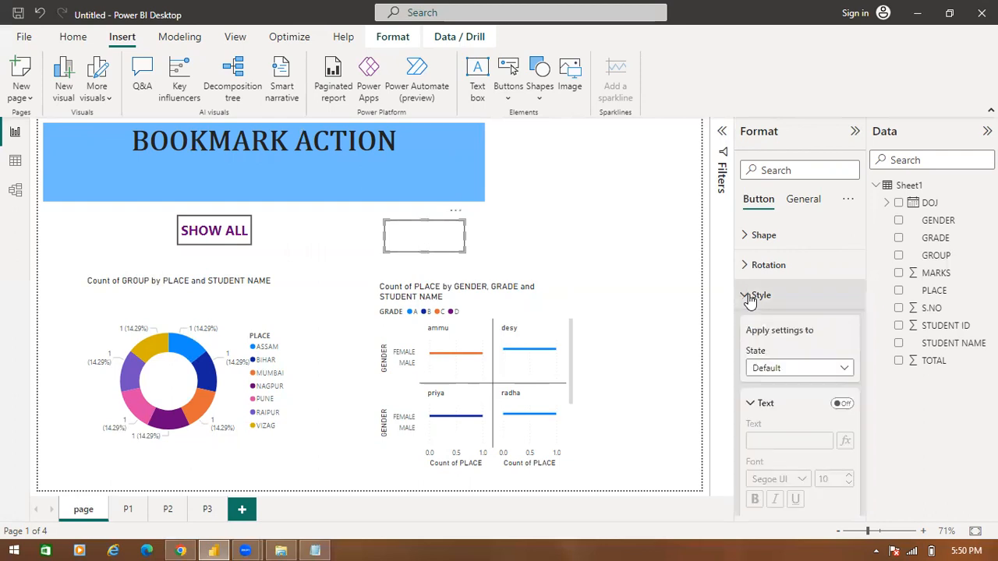
{"action": "left_click", "coordinate": [843, 404]}
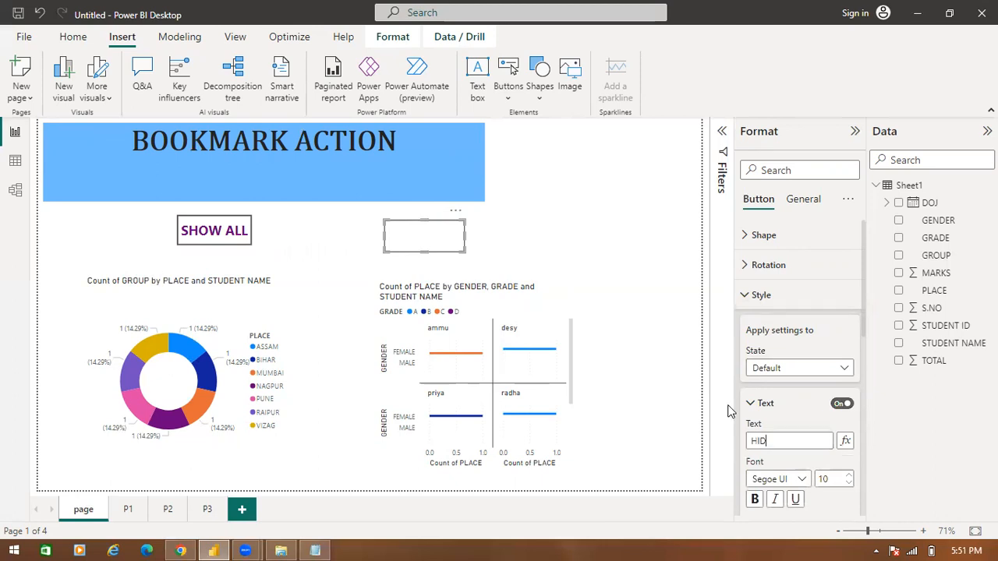
{"action": "type", "text": "HIDE ALL"}
{"action": "left_click", "coordinate": [754, 501]}
- Set the HIDE ALL button's font color to purple and its font size to 21
{"action": "scroll", "coordinate": [776, 456], "scroll_direction": "down", "scroll_amount": 1}
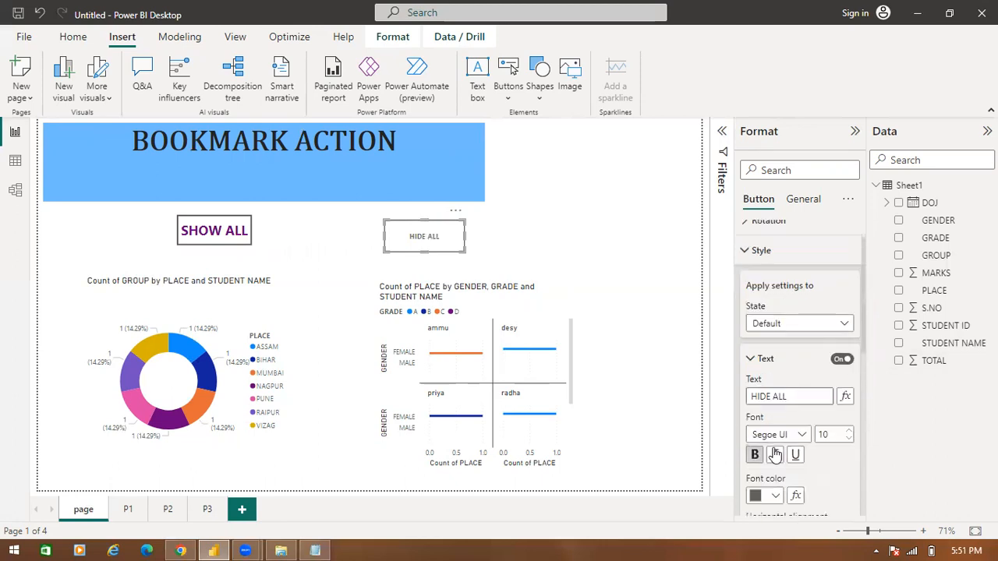
{"action": "left_click", "coordinate": [777, 495]}
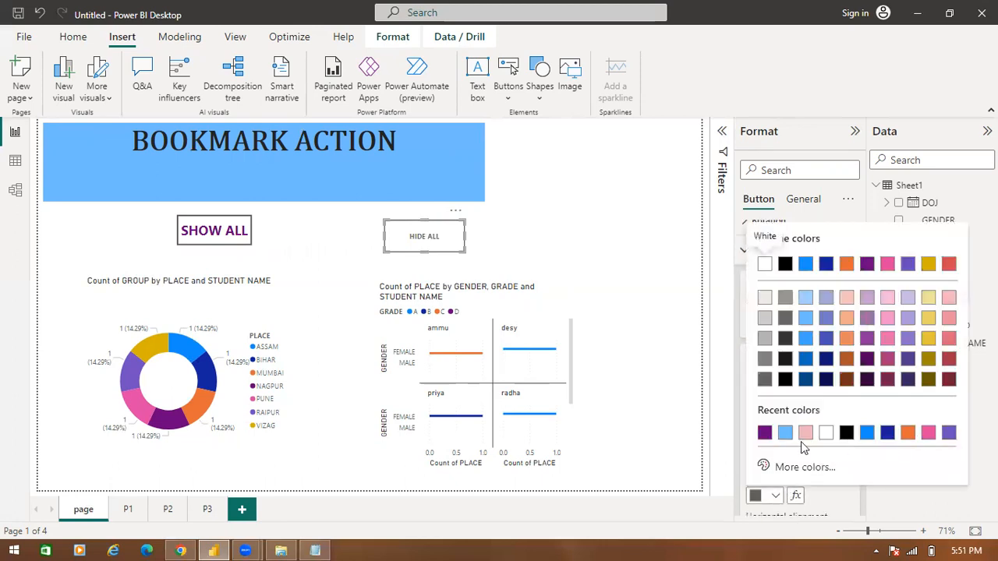
{"action": "left_click", "coordinate": [764, 433]}
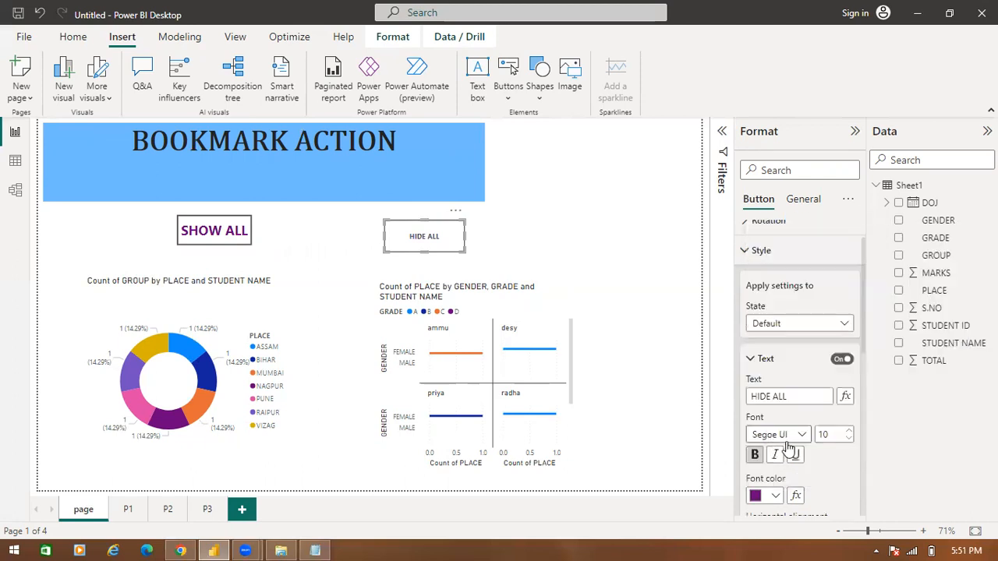
{"action": "double_click", "coordinate": [850, 435]}
{"action": "double_click", "coordinate": [849, 435]}
{"action": "left_click", "coordinate": [849, 435]}
{"action": "left_click", "coordinate": [849, 435]}
{"action": "left_click", "coordinate": [849, 436]}
{"action": "left_click", "coordinate": [849, 435]}
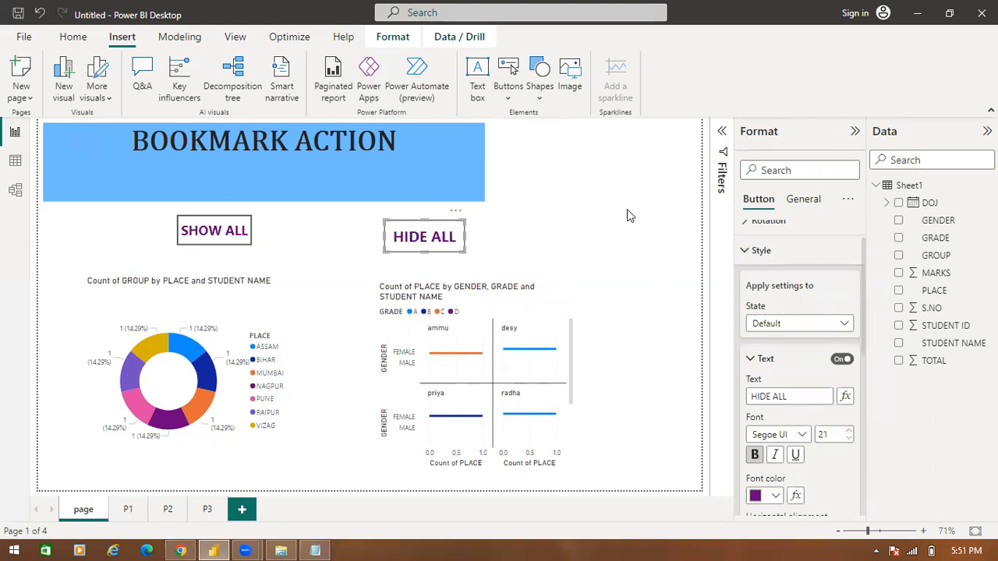
{"action": "left_click", "coordinate": [230, 209]}
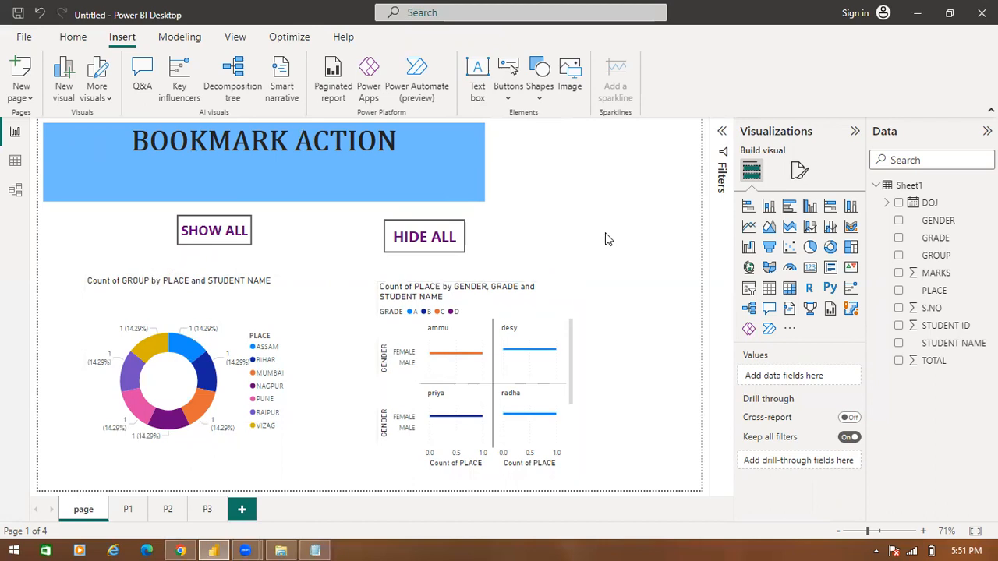
- Replace the donut chart's title text with CHART1
{"action": "left_click", "coordinate": [204, 294]}
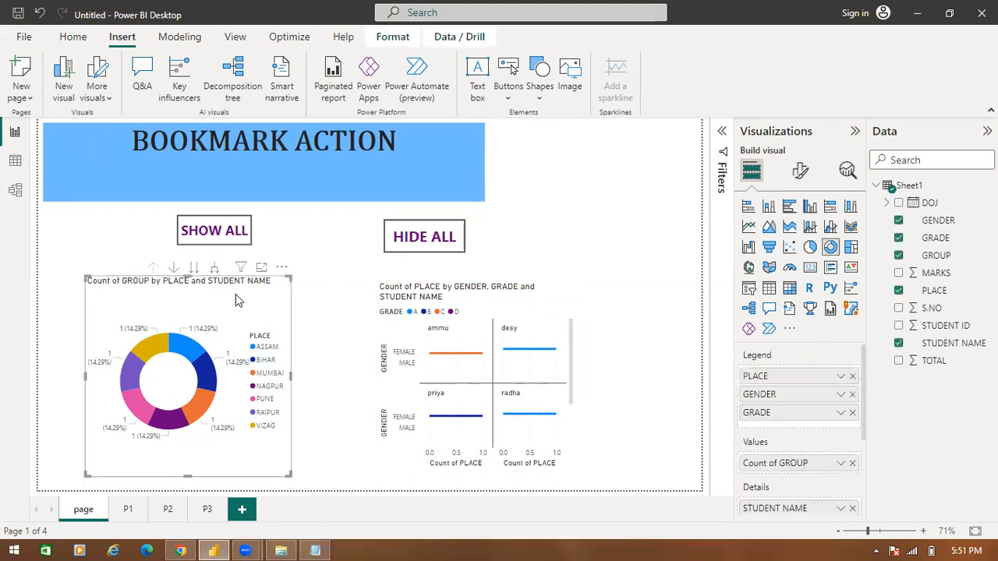
{"action": "left_click", "coordinate": [804, 174]}
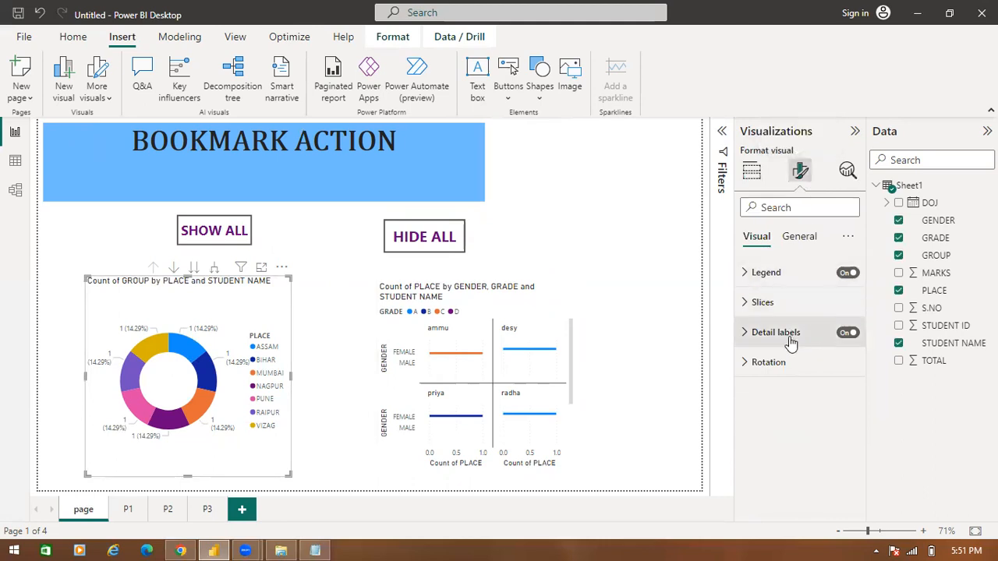
{"action": "left_click", "coordinate": [799, 236]}
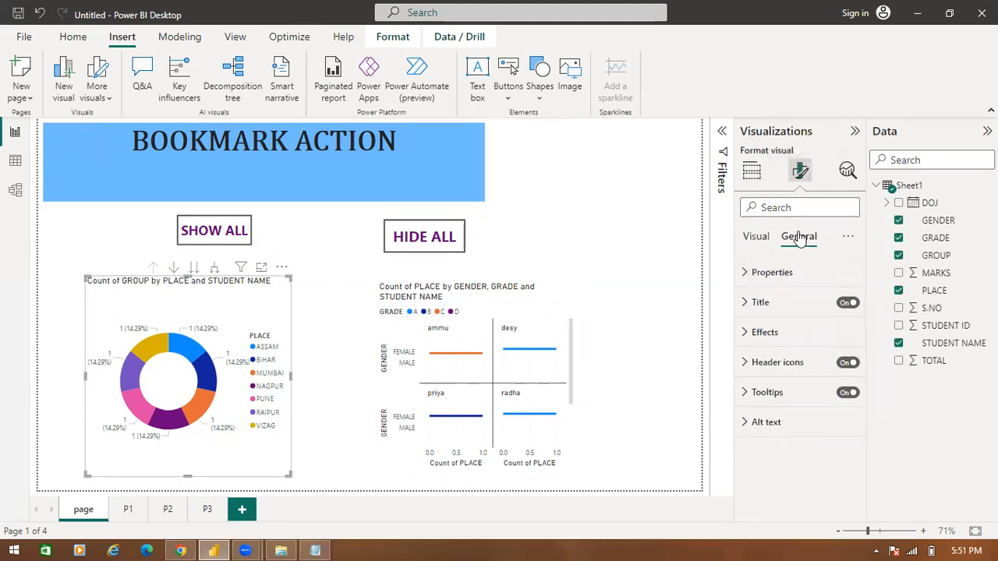
{"action": "left_click", "coordinate": [745, 304]}
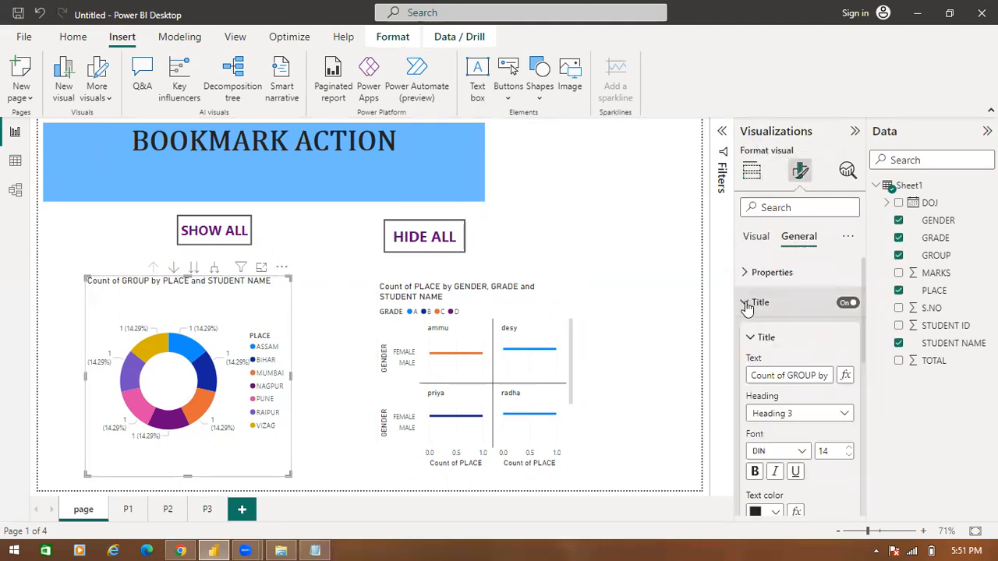
{"action": "left_click", "coordinate": [795, 376]}
{"action": "key", "text": "BackSpace"}
{"action": "key", "text": "BackSpace"}
{"action": "key", "text": "BackSpace"}
{"action": "key", "text": "BackSpace"}
{"action": "key", "text": "BackSpace"}
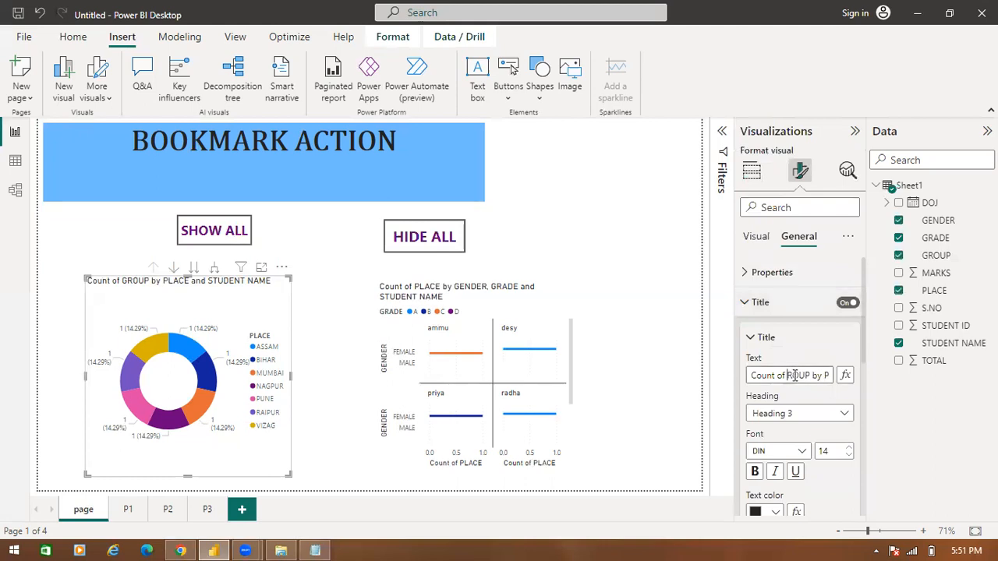
{"action": "key", "text": "BackSpace"}
{"action": "key", "text": "BackSpace"}
{"action": "key", "text": "BackSpace"}
{"action": "key", "text": "BackSpace"}
{"action": "key", "text": "BackSpace"}
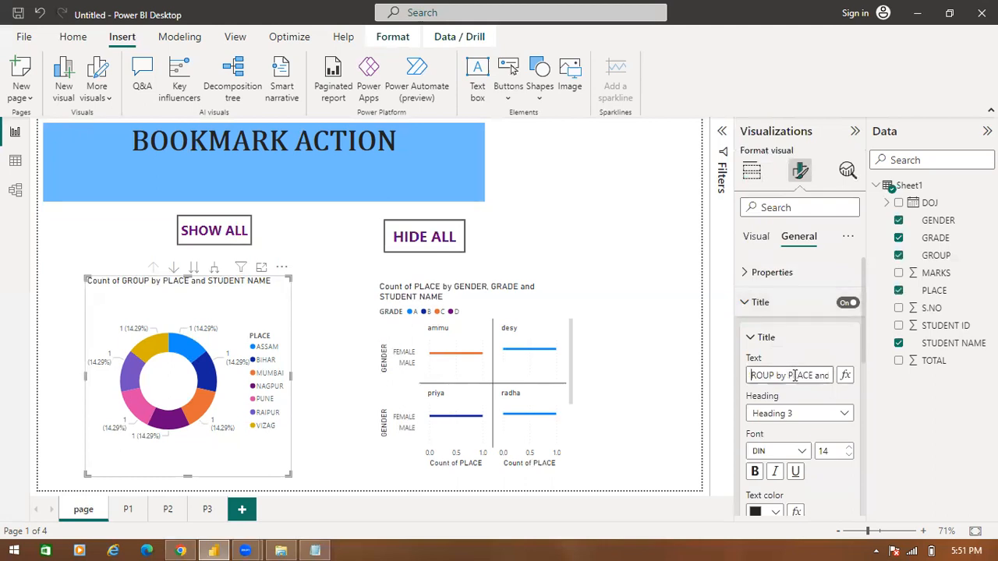
{"action": "key", "text": "Right"}
{"action": "key", "text": "Right"}
{"action": "key", "text": "Right"}
{"action": "key", "text": "Right"}
{"action": "key", "text": "Right"}
{"action": "key", "text": "Right"}
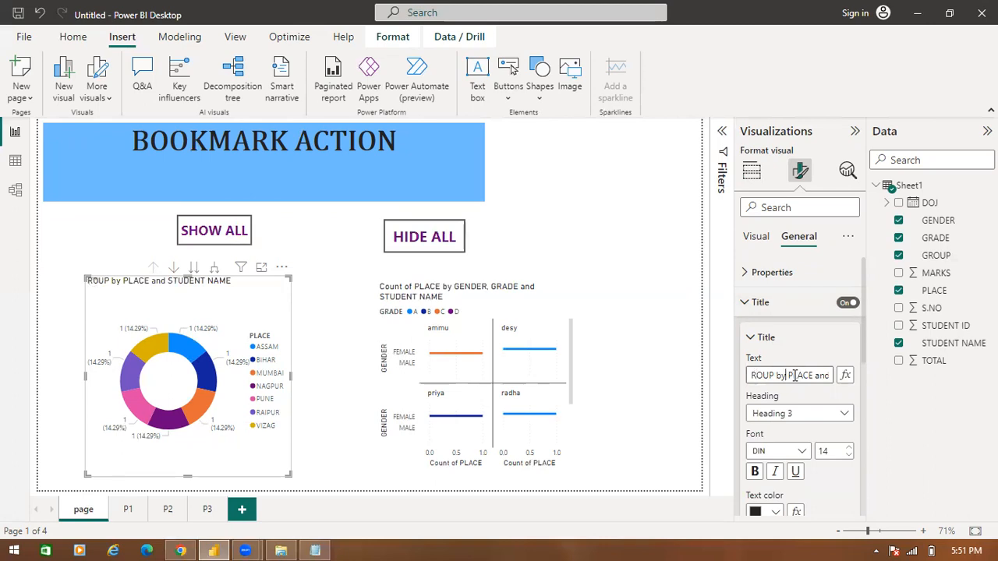
{"action": "key", "text": "End"}
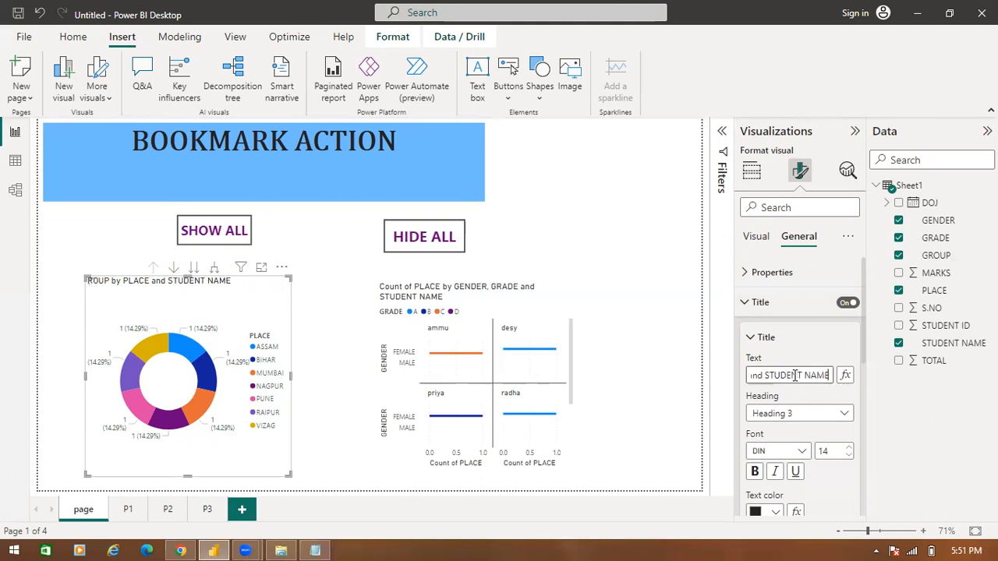
{"action": "key", "text": "BackSpace"}
{"action": "key", "text": "BackSpace"}
{"action": "key", "text": "BackSpace"}
{"action": "key", "text": "BackSpace"}
{"action": "key", "text": "BackSpace"}
{"action": "key", "text": "BackSpace"}
{"action": "key", "text": "BackSpace"}
{"action": "key", "text": "BackSpace"}
{"action": "key", "text": "BackSpace"}
{"action": "key", "text": "BackSpace"}
{"action": "key", "text": "BackSpace"}
{"action": "key", "text": "BackSpace"}
{"action": "key", "text": "BackSpace"}
{"action": "key", "text": "BackSpace"}
{"action": "key", "text": "BackSpace"}
{"action": "key", "text": "BackSpace"}
{"action": "key", "text": "BackSpace"}
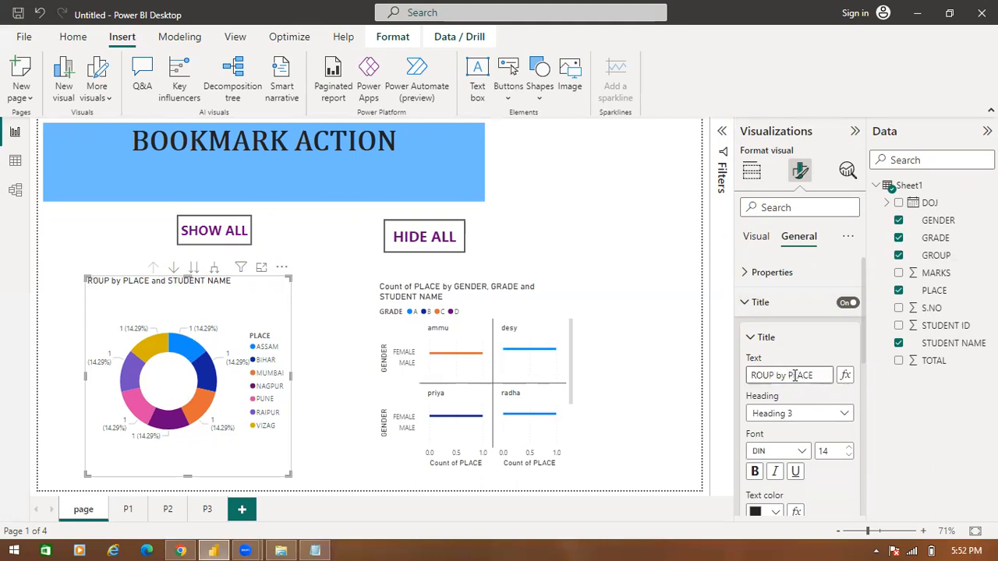
{"action": "key", "text": "BackSpace"}
{"action": "key", "text": "BackSpace"}
{"action": "key", "text": "BackSpace"}
{"action": "key", "text": "BackSpace"}
{"action": "key", "text": "BackSpace"}
{"action": "key", "text": "BackSpace"}
{"action": "key", "text": "BackSpace"}
{"action": "key", "text": "BackSpace"}
{"action": "key", "text": "BackSpace"}
{"action": "key", "text": "BackSpace"}
{"action": "key", "text": "BackSpace"}
{"action": "key", "text": "BackSpace"}
{"action": "key", "text": "BackSpace"}
{"action": "type", "text": "CHART1"}
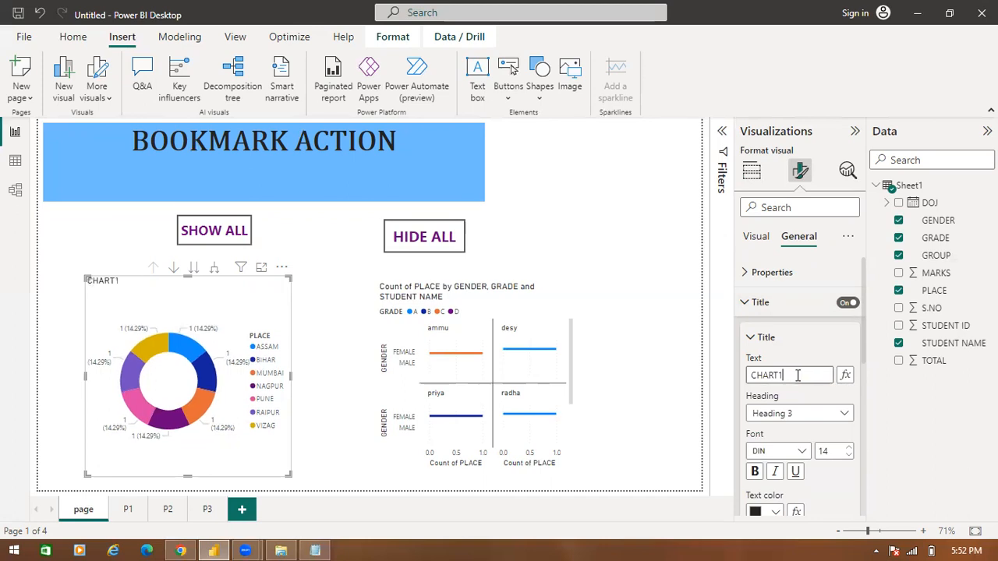
{"action": "left_click", "coordinate": [662, 354]}
- Replace the bar chart's title text with CHART2
{"action": "left_click", "coordinate": [505, 300]}
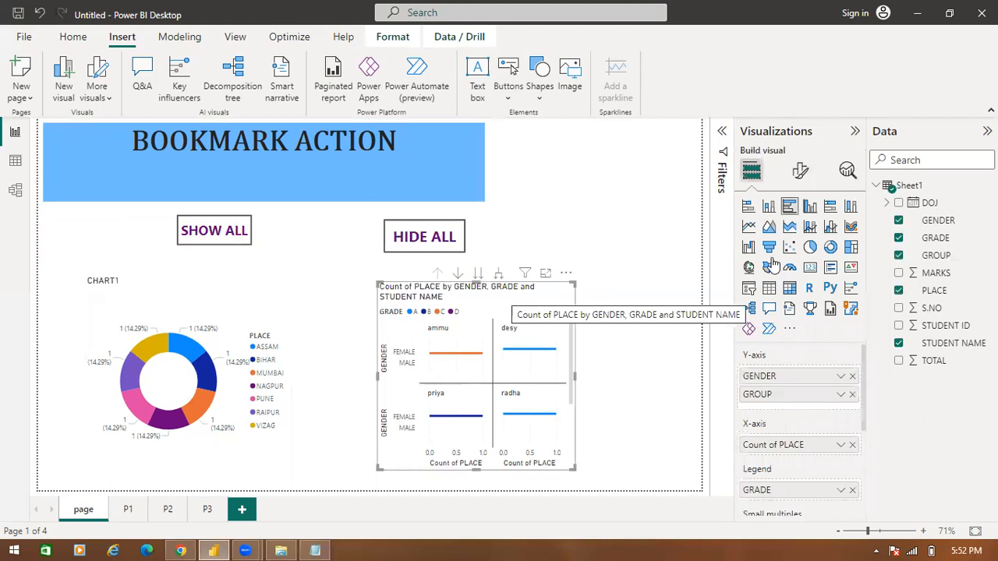
{"action": "left_click", "coordinate": [798, 173]}
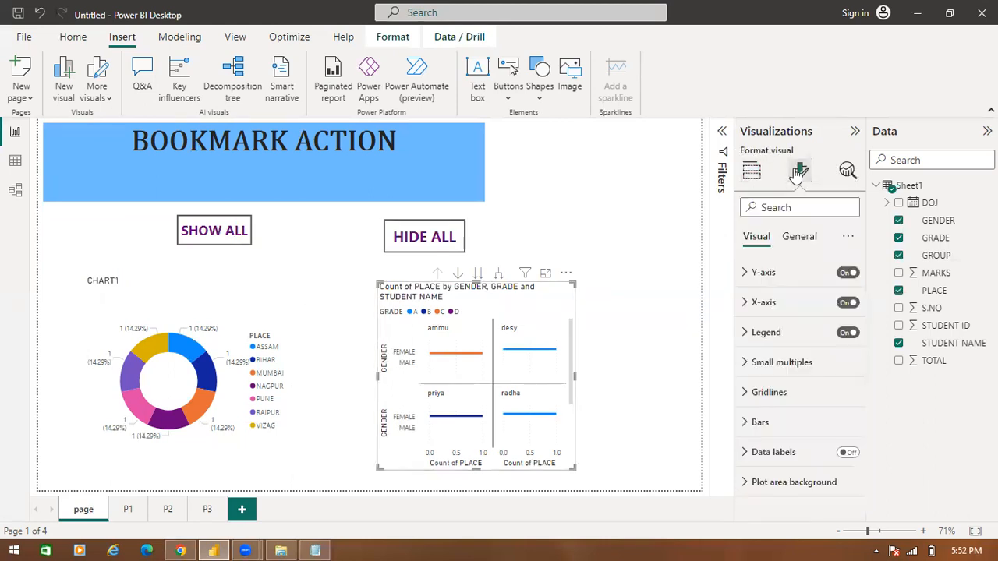
{"action": "left_click", "coordinate": [805, 241]}
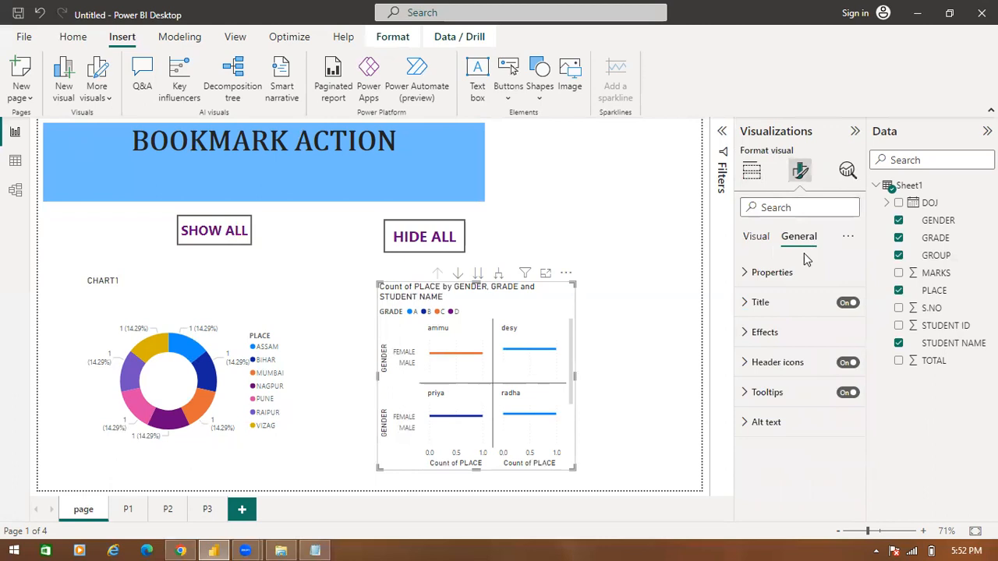
{"action": "left_click", "coordinate": [745, 309]}
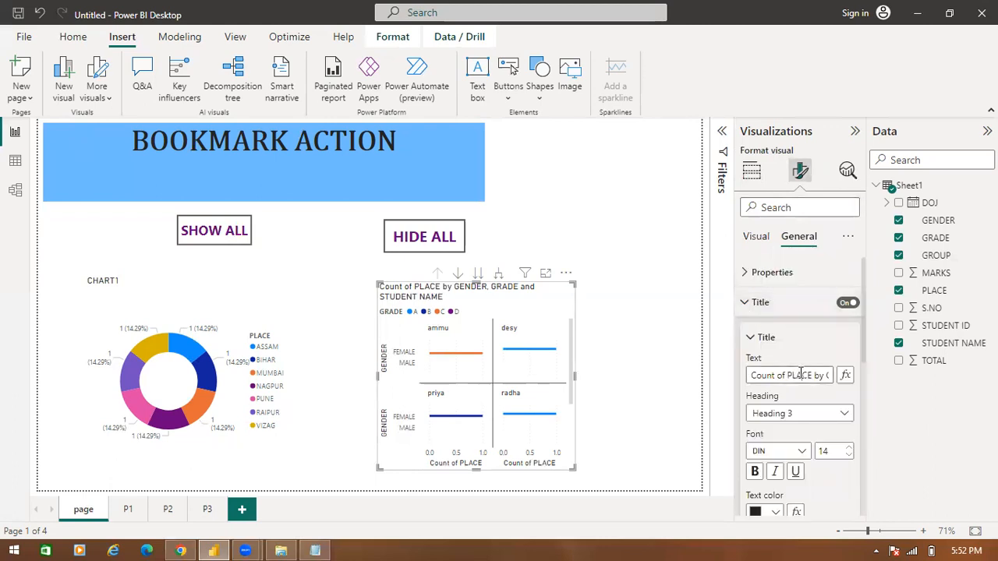
{"action": "key", "text": "BackSpace"}
{"action": "key", "text": "BackSpace"}
{"action": "key", "text": "BackSpace"}
{"action": "key", "text": "BackSpace"}
{"action": "key", "text": "BackSpace"}
{"action": "key", "text": "BackSpace"}
{"action": "key", "text": "BackSpace"}
{"action": "key", "text": "BackSpace"}
{"action": "key", "text": "BackSpace"}
{"action": "key", "text": "BackSpace"}
{"action": "key", "text": "BackSpace"}
{"action": "key", "text": "BackSpace"}
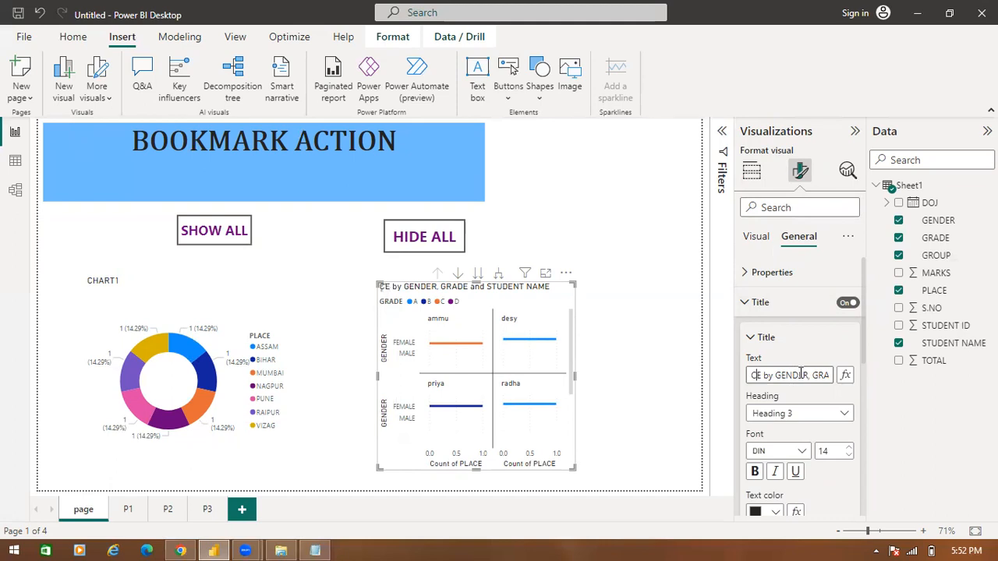
{"action": "key", "text": "End"}
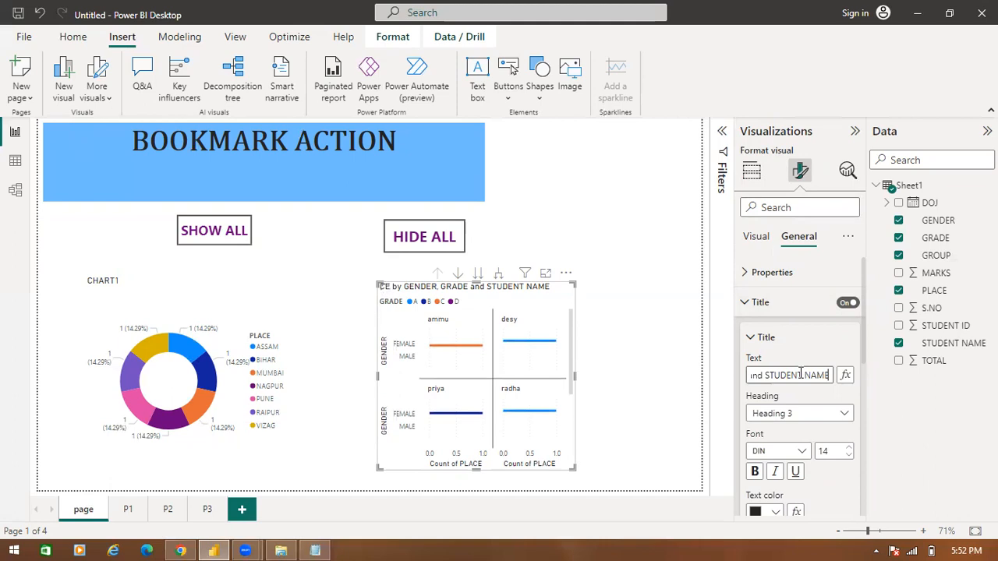
{"action": "key", "text": "ctrl+a"}
{"action": "key", "text": "BackSpace"}
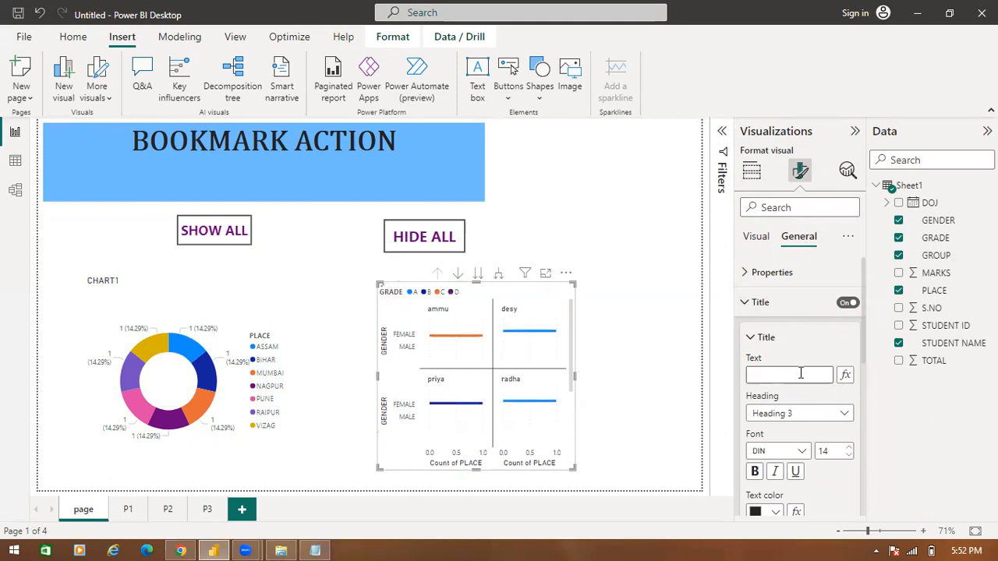
{"action": "type", "text": "CHART2"}
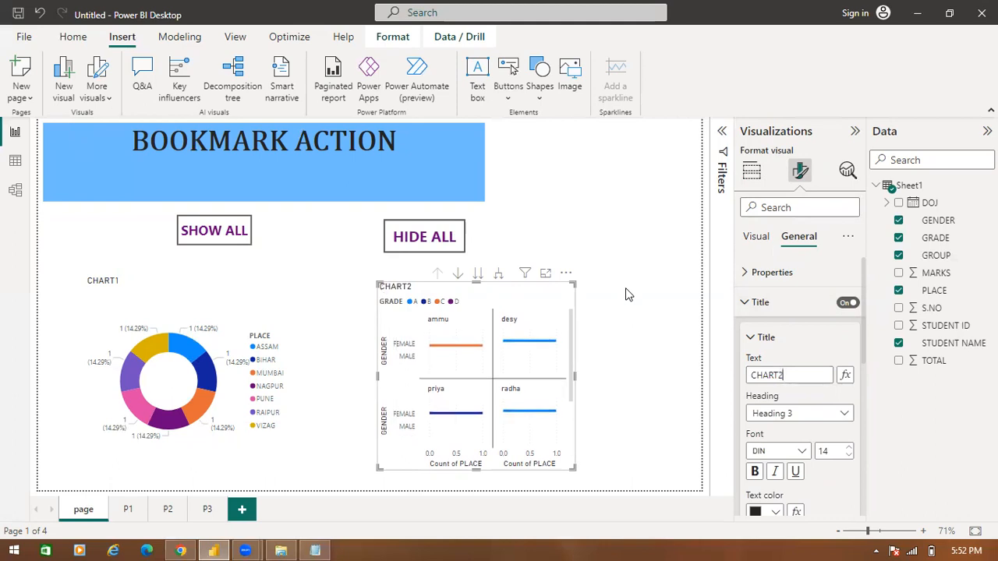
{"action": "left_click", "coordinate": [554, 227]}
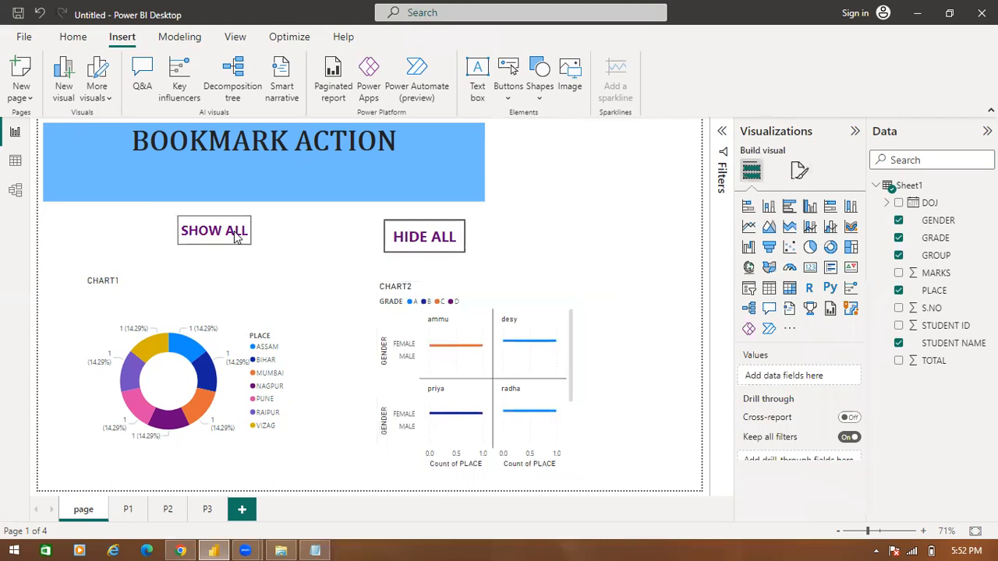
- Switch to Notepad to review the notes listing the bookmark features, and return to the Power BI report
{"action": "left_click", "coordinate": [238, 236]}
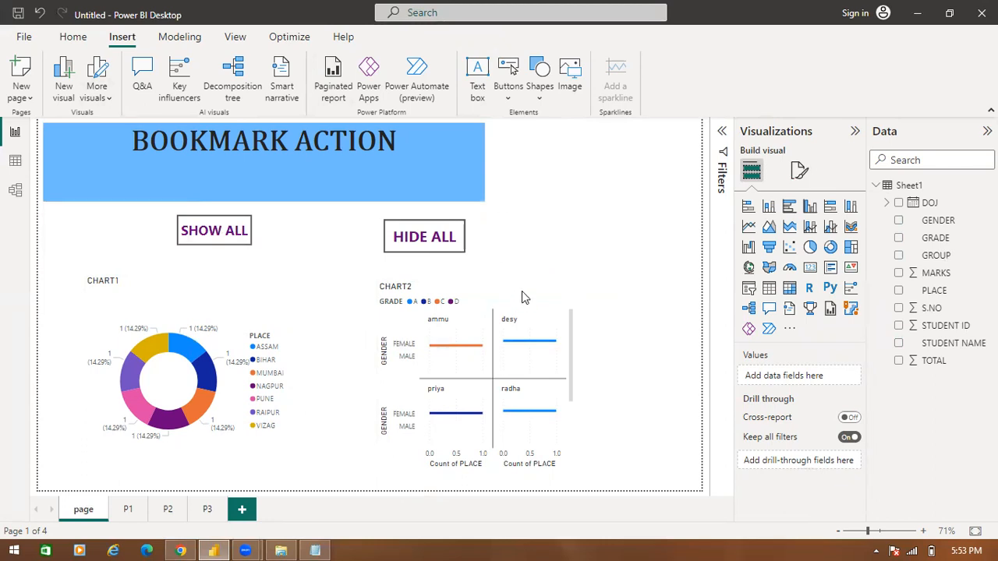
{"action": "left_click", "coordinate": [315, 551]}
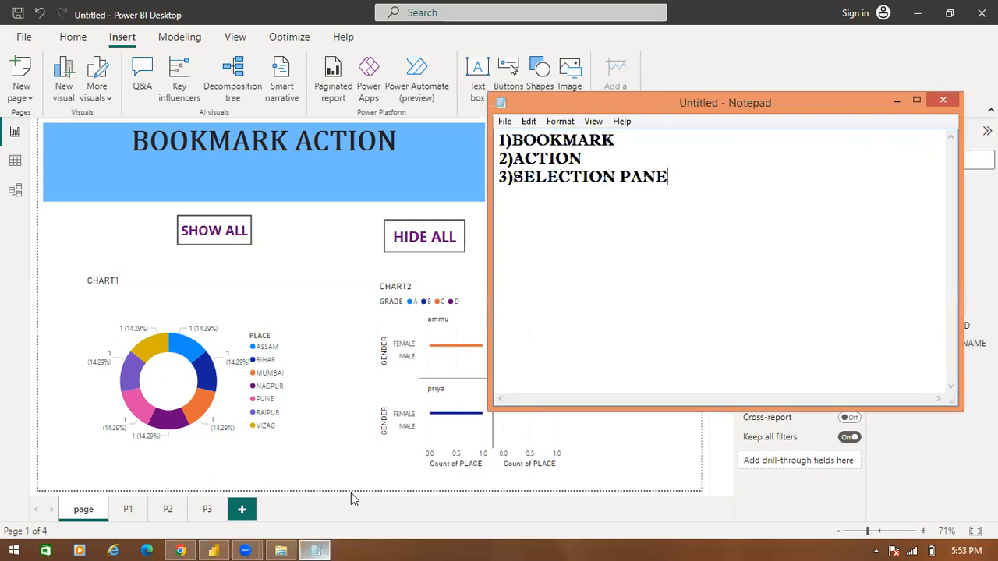
{"action": "left_click", "coordinate": [908, 99]}
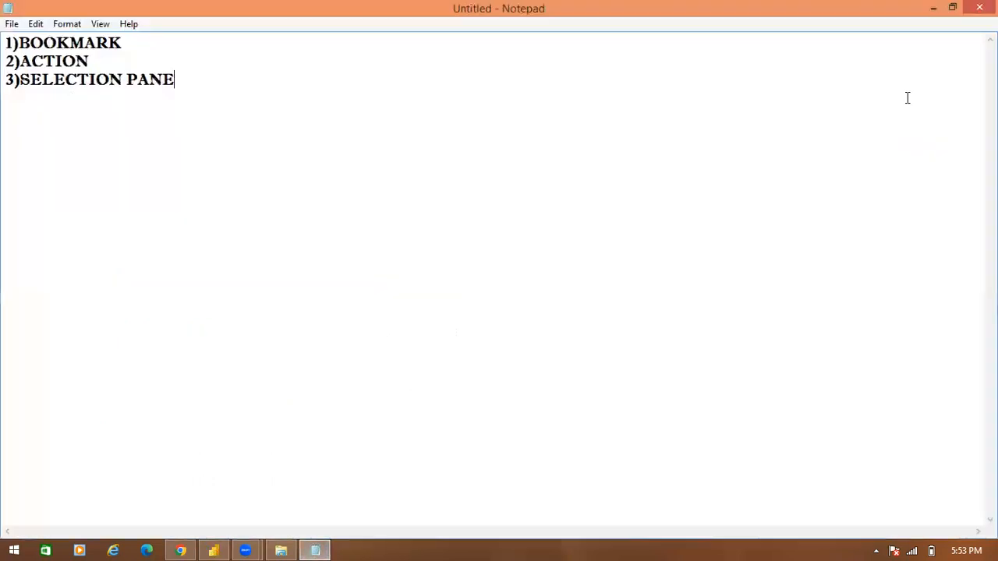
{"action": "left_click", "coordinate": [933, 9]}
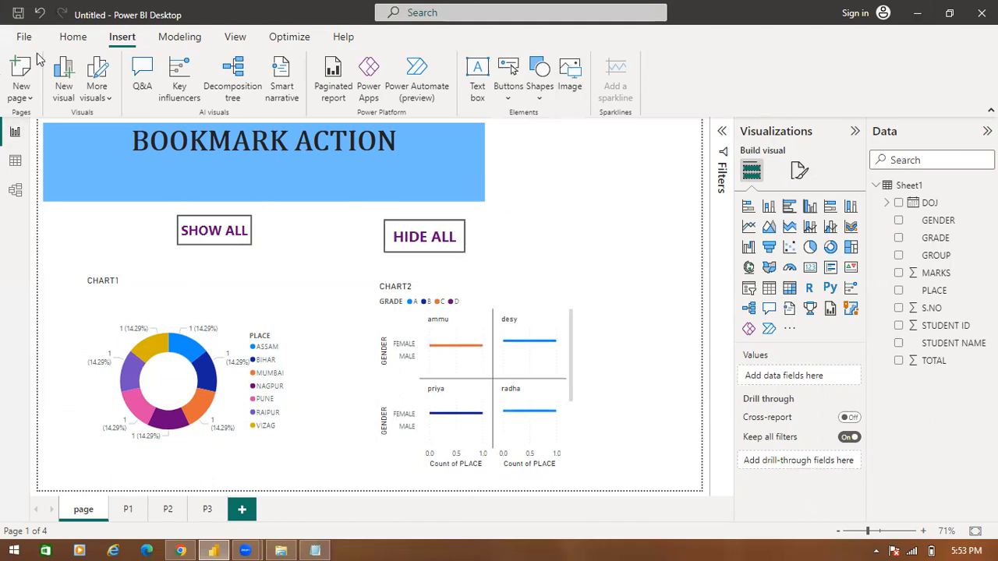
- Turn on the HIDE ALL button's action, set its type to Bookmark, and check the bookmark choices available
{"action": "left_click", "coordinate": [221, 230]}
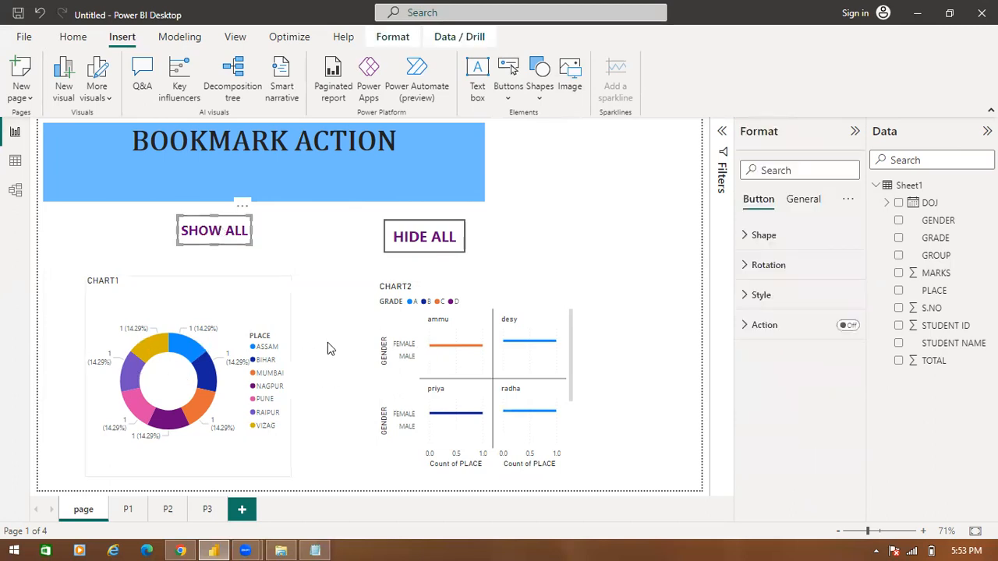
{"action": "left_click", "coordinate": [433, 236]}
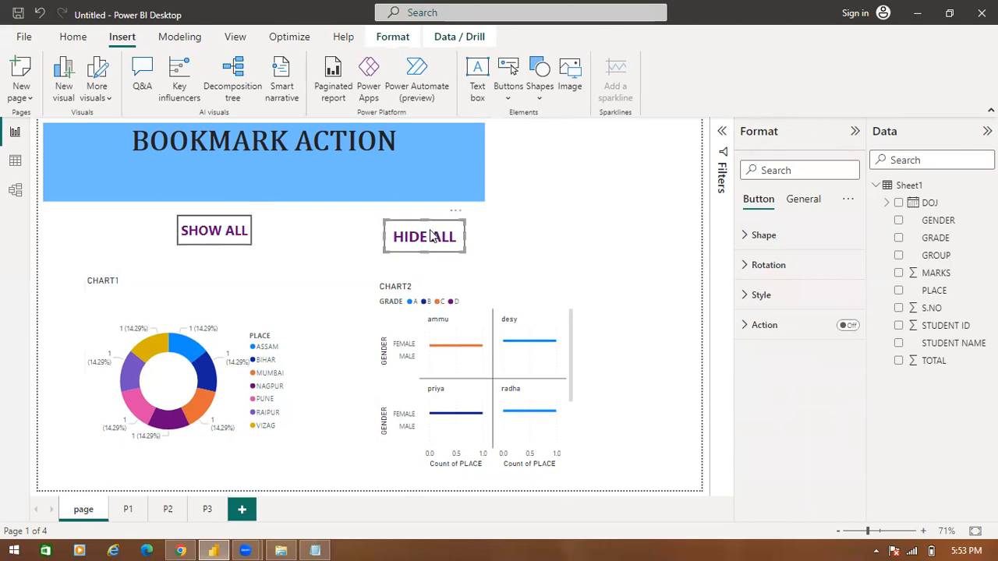
{"action": "left_click", "coordinate": [848, 326]}
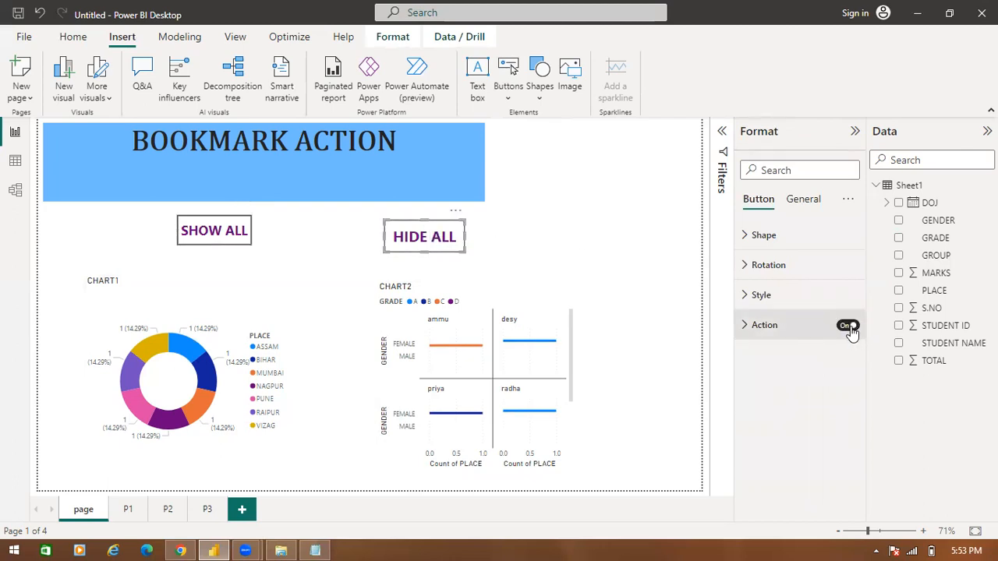
{"action": "left_click", "coordinate": [749, 326]}
{"action": "left_click", "coordinate": [817, 406]}
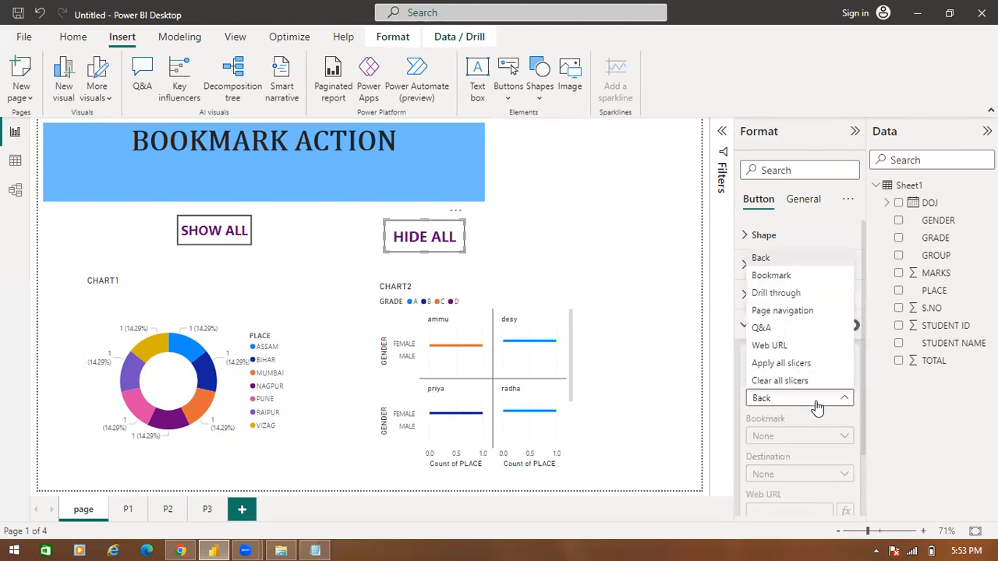
{"action": "left_click", "coordinate": [786, 282]}
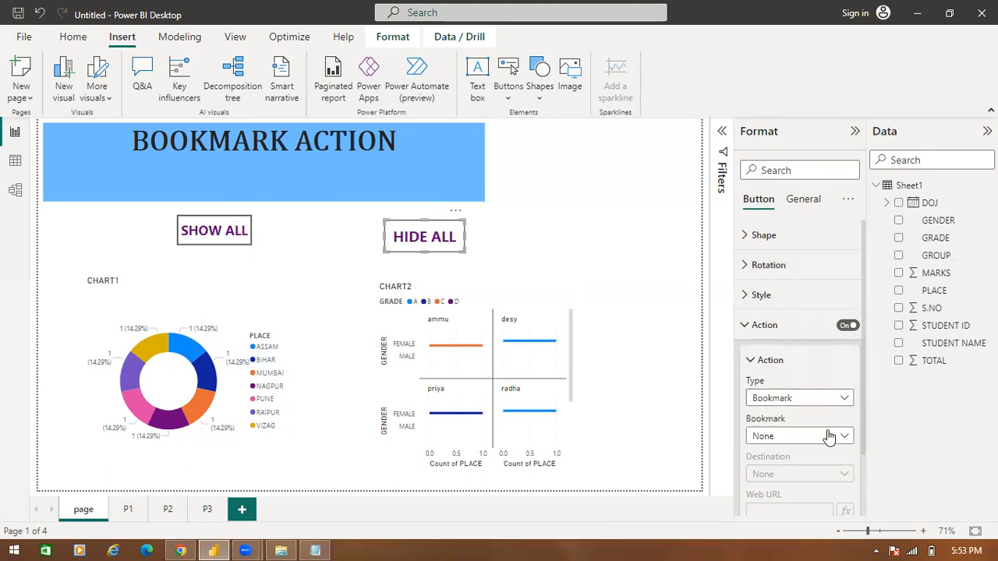
{"action": "left_click", "coordinate": [821, 443]}
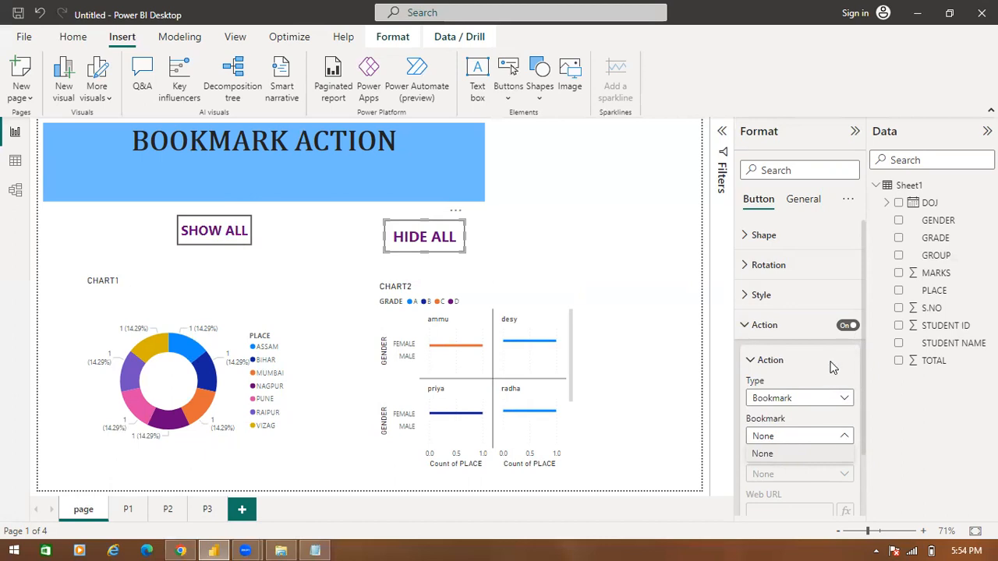
- Add a bookmark of the current page with both charts shown and name it ALL VISIBLE
{"action": "left_click", "coordinate": [241, 41]}
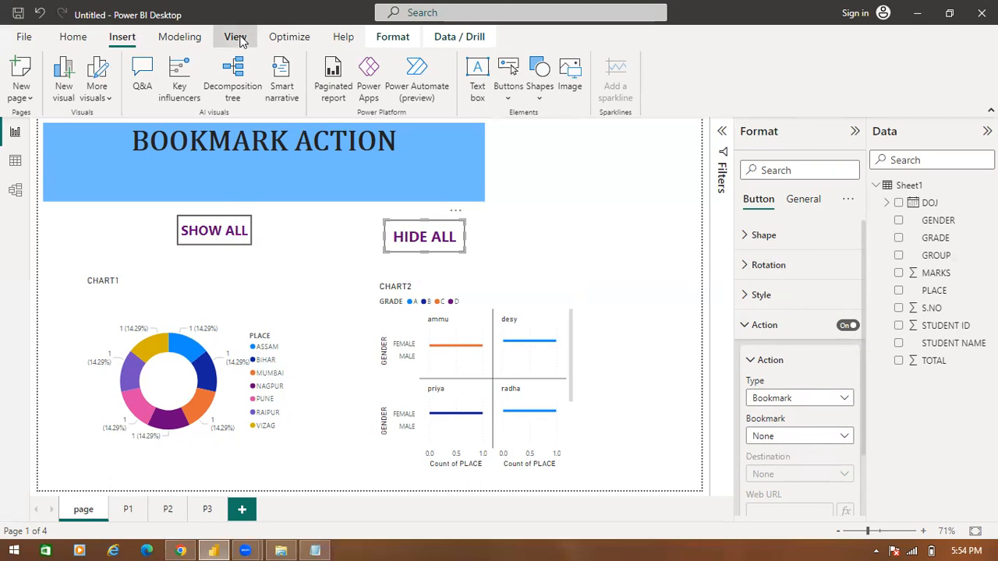
{"action": "left_click", "coordinate": [241, 41]}
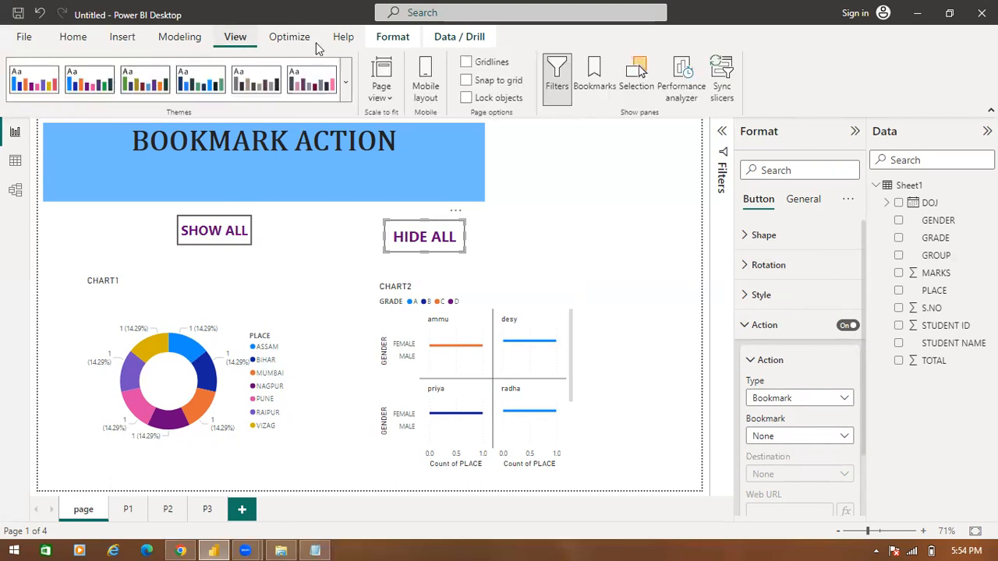
{"action": "left_click", "coordinate": [595, 82]}
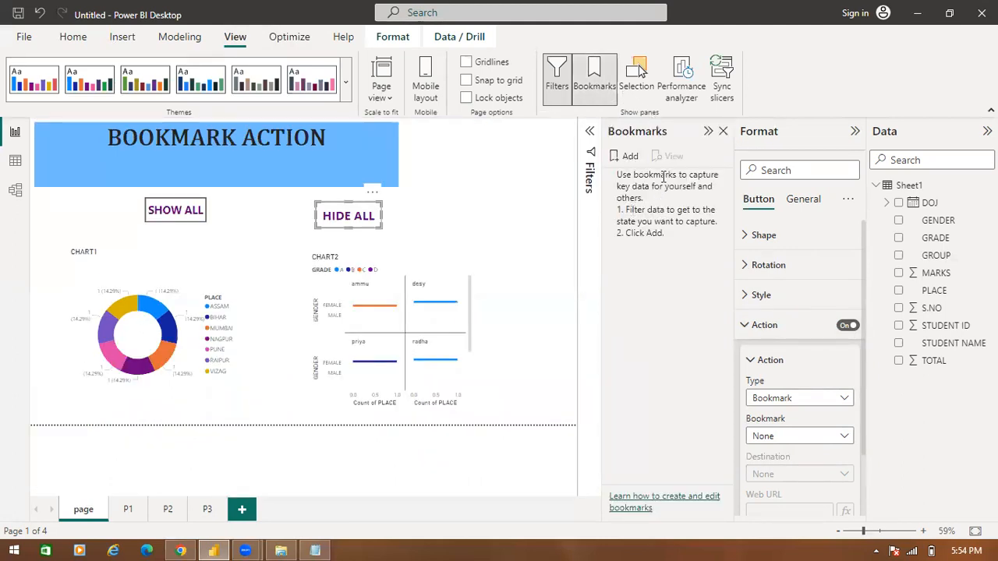
{"action": "left_click", "coordinate": [616, 157]}
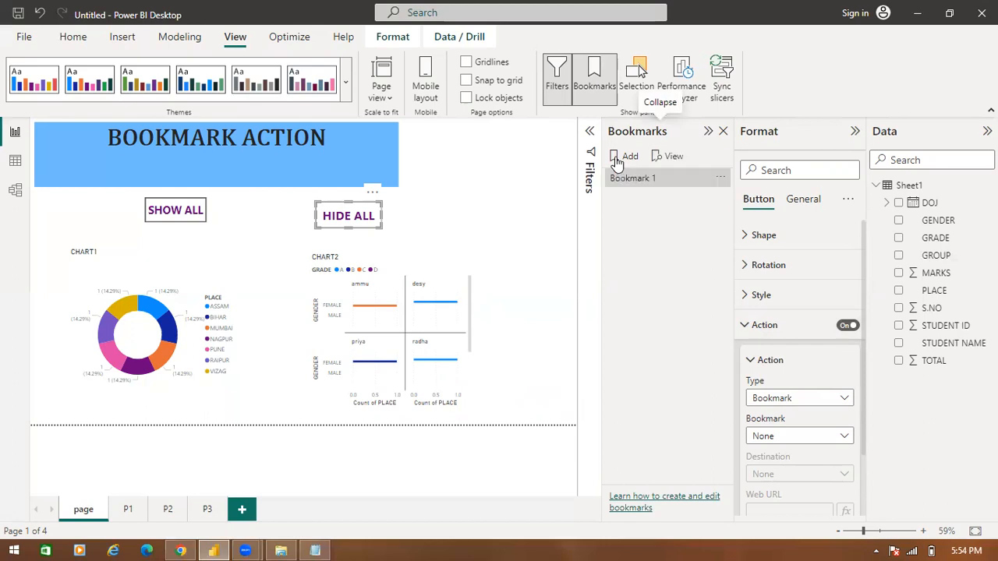
{"action": "left_click", "coordinate": [647, 185]}
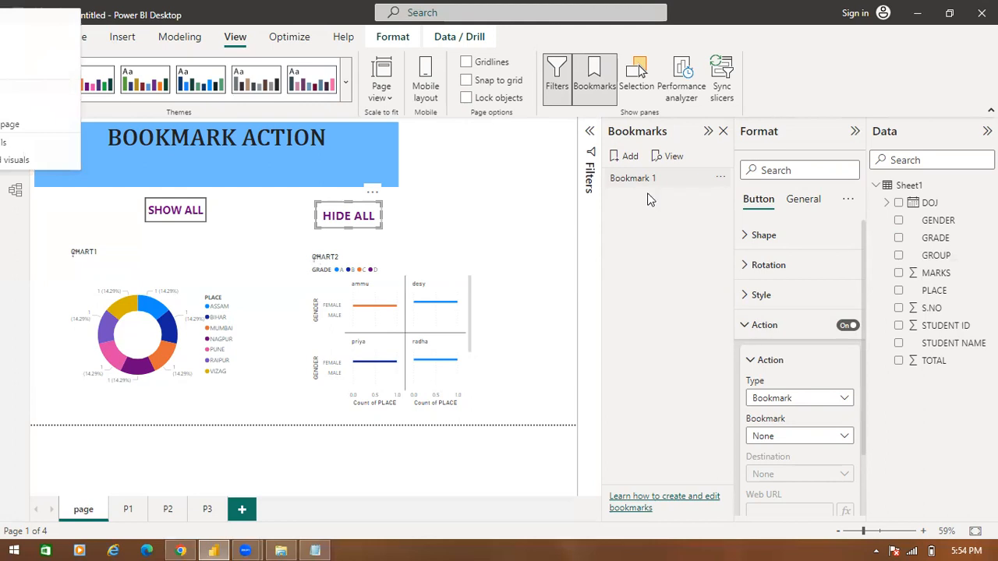
{"action": "double_click", "coordinate": [654, 178]}
{"action": "double_click", "coordinate": [659, 178]}
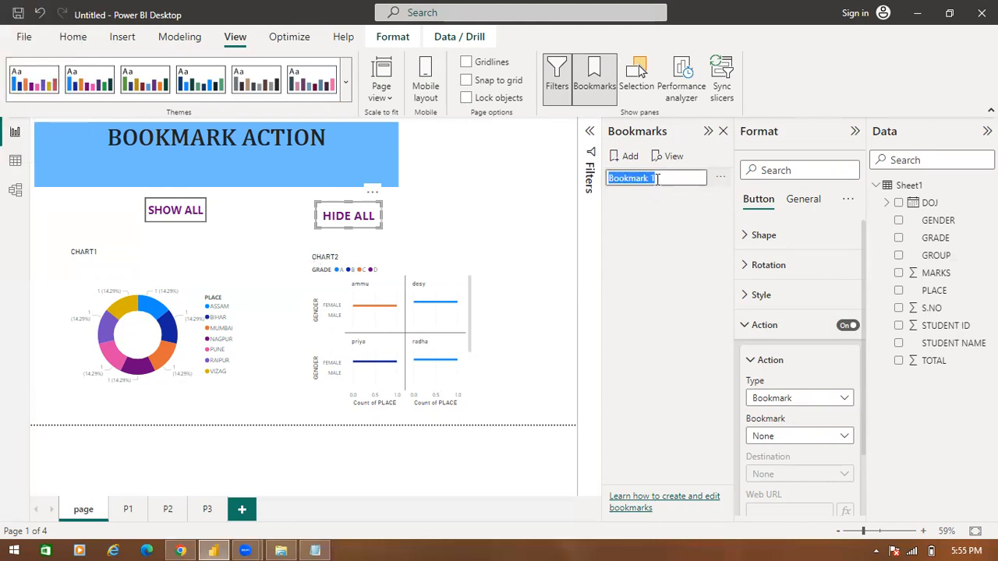
{"action": "type", "text": "ALL VIS"}
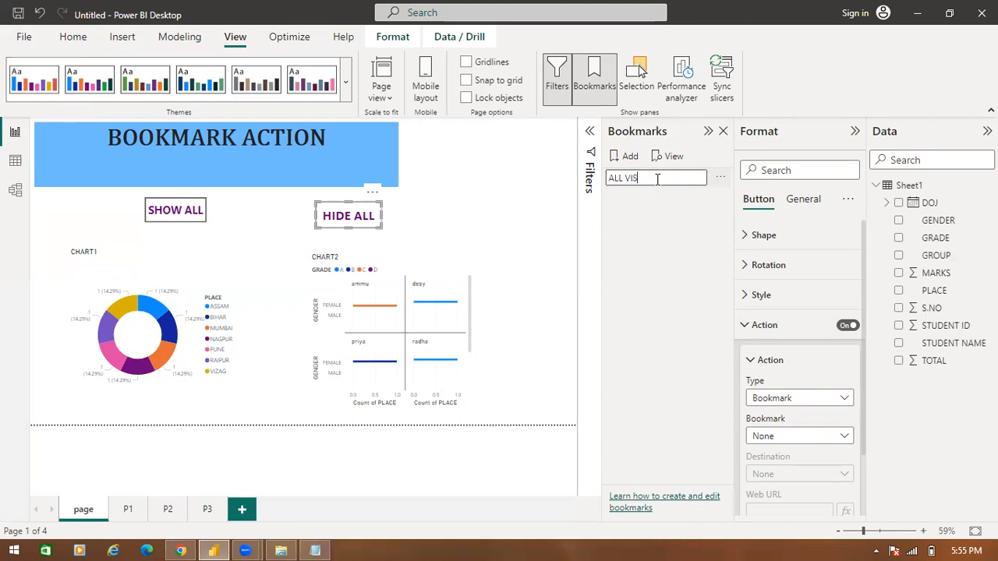
{"action": "type", "text": "IBLE"}
{"action": "left_click", "coordinate": [658, 224]}
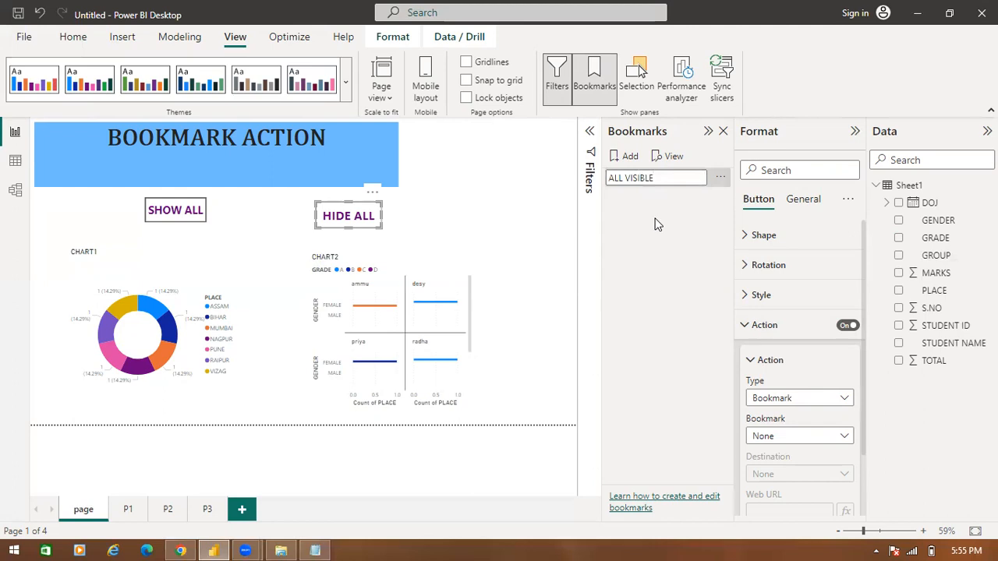
- Add a second bookmark and rename it ALL HIDDEN
{"action": "left_click", "coordinate": [630, 157]}
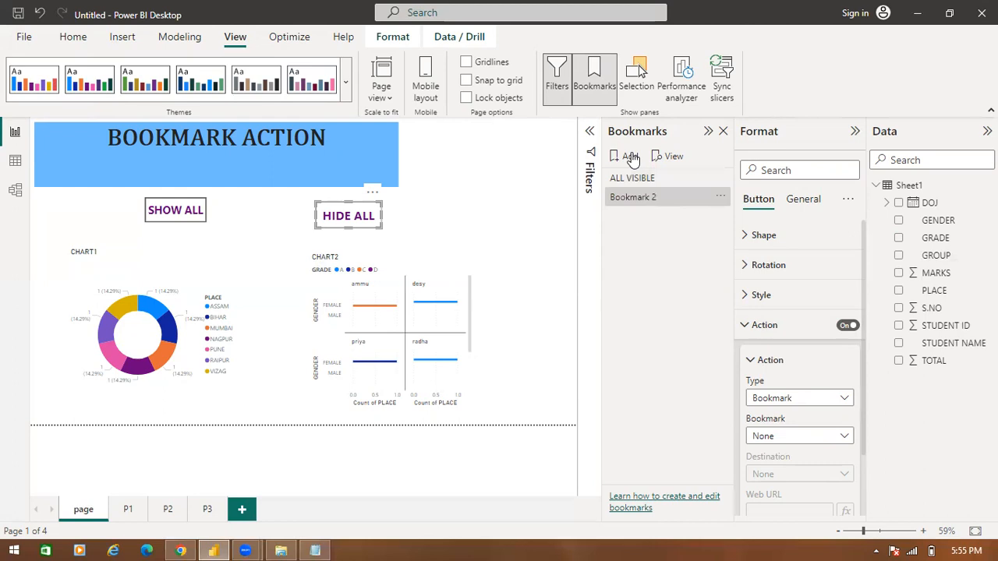
{"action": "right_click", "coordinate": [654, 199]}
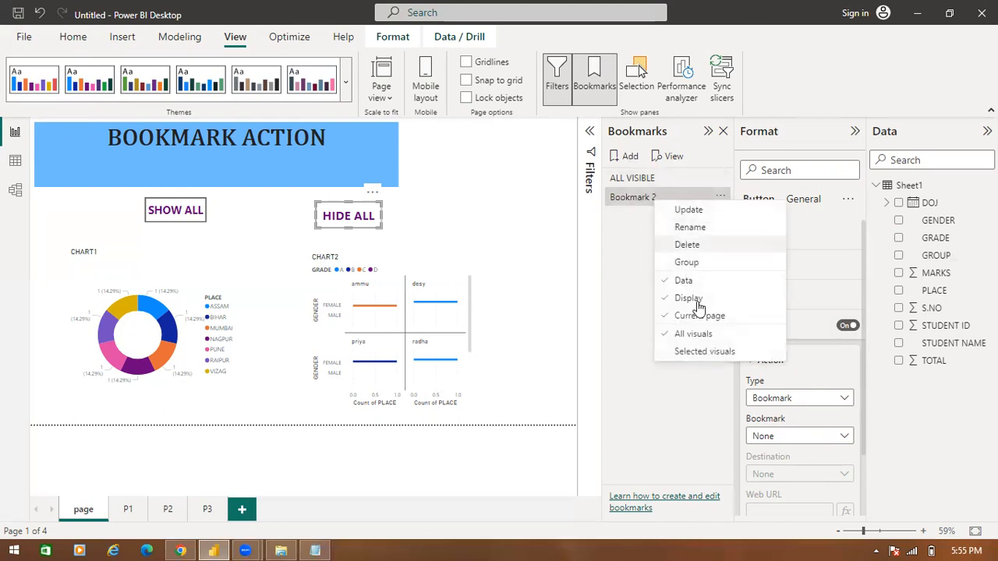
{"action": "left_click", "coordinate": [679, 227]}
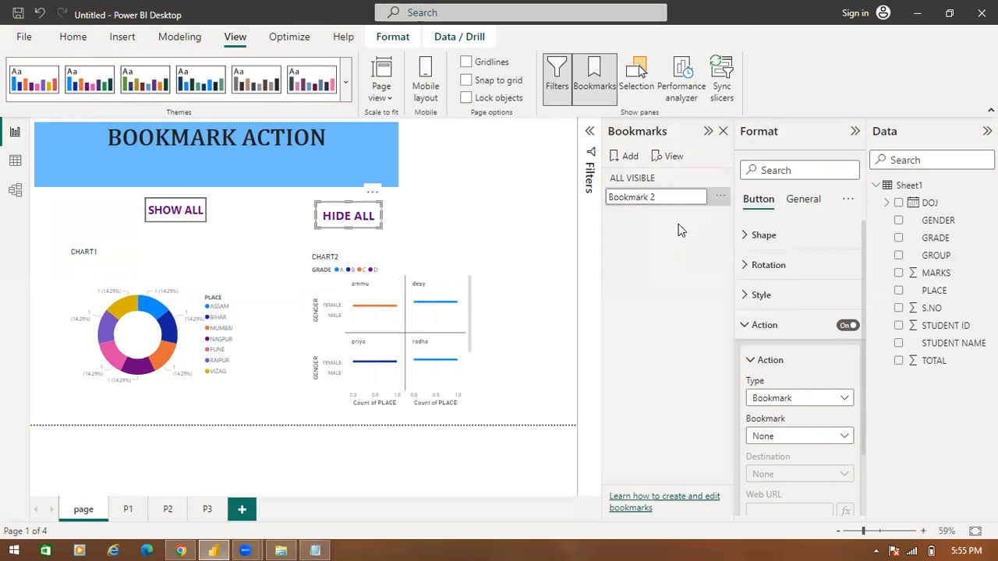
{"action": "type", "text": "ALL HIDDEN"}
{"action": "key", "text": "Return"}
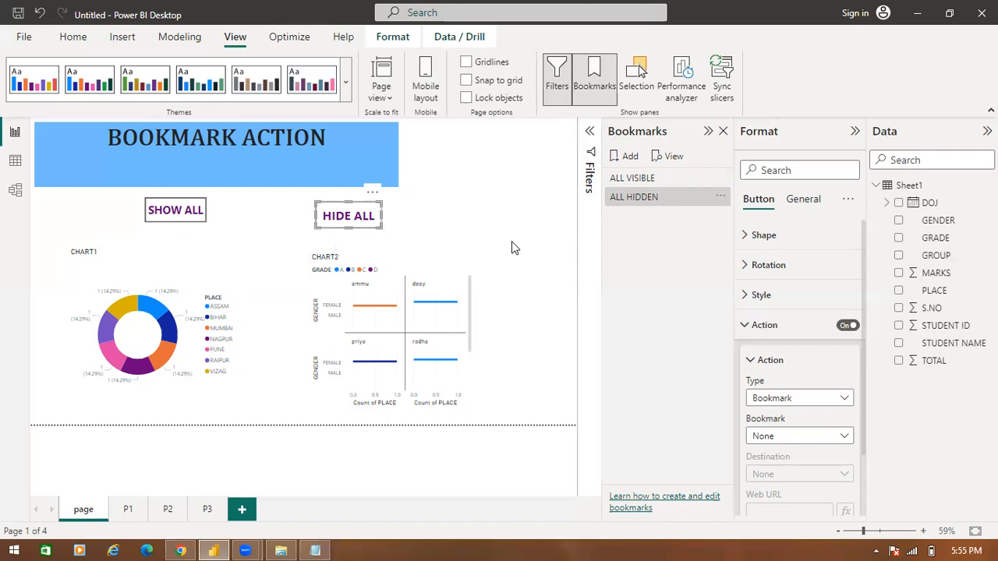
- Display the page's object layer list, and apply the ALL HIDDEN and ALL VISIBLE bookmarks in turn
{"action": "left_click", "coordinate": [649, 87]}
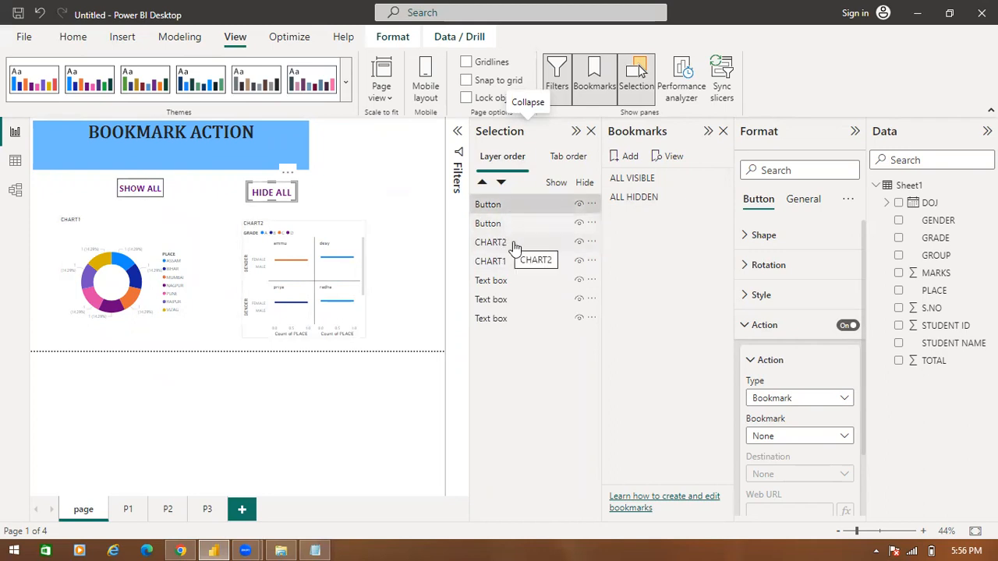
{"action": "left_click", "coordinate": [640, 203]}
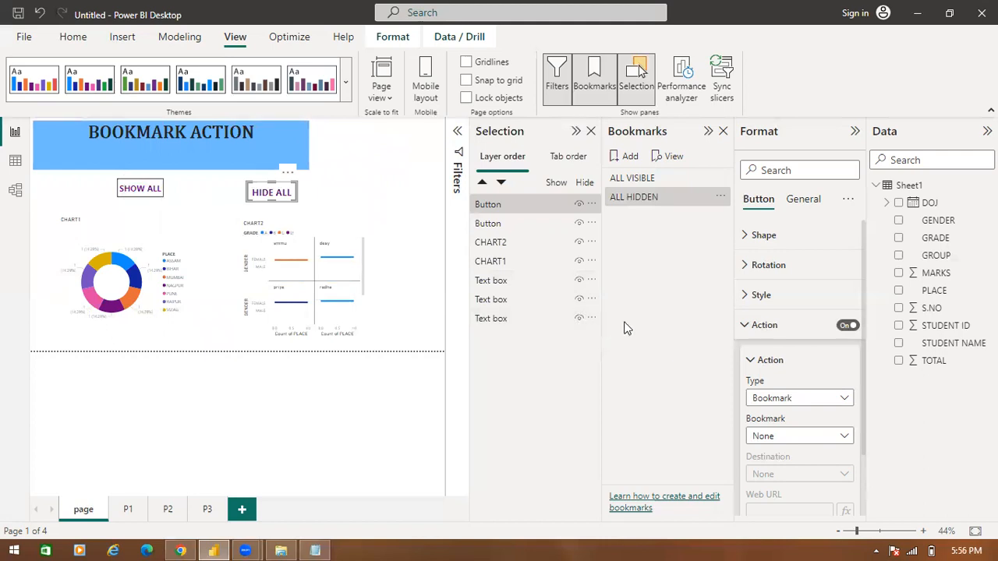
{"action": "double_click", "coordinate": [640, 179]}
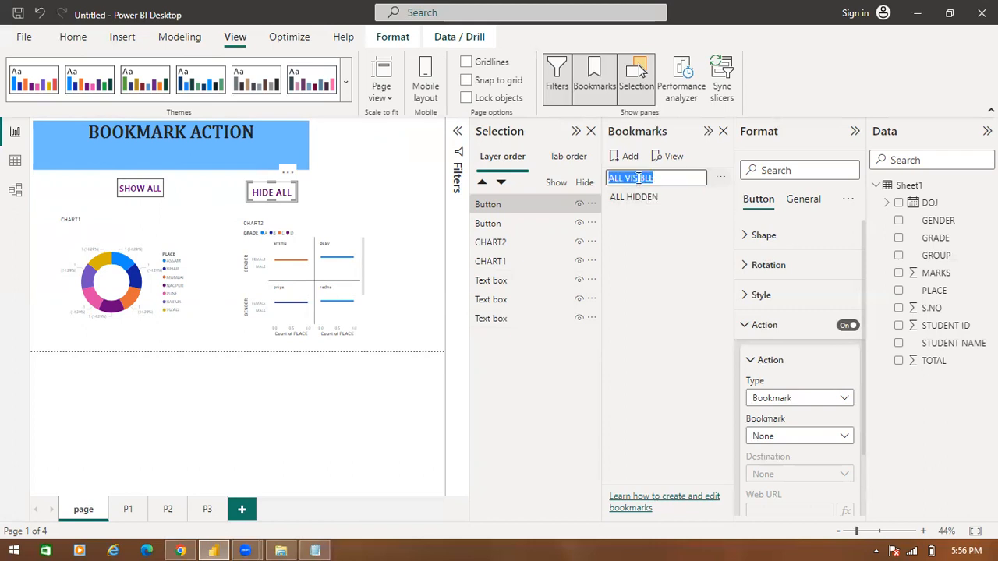
{"action": "left_click", "coordinate": [647, 219]}
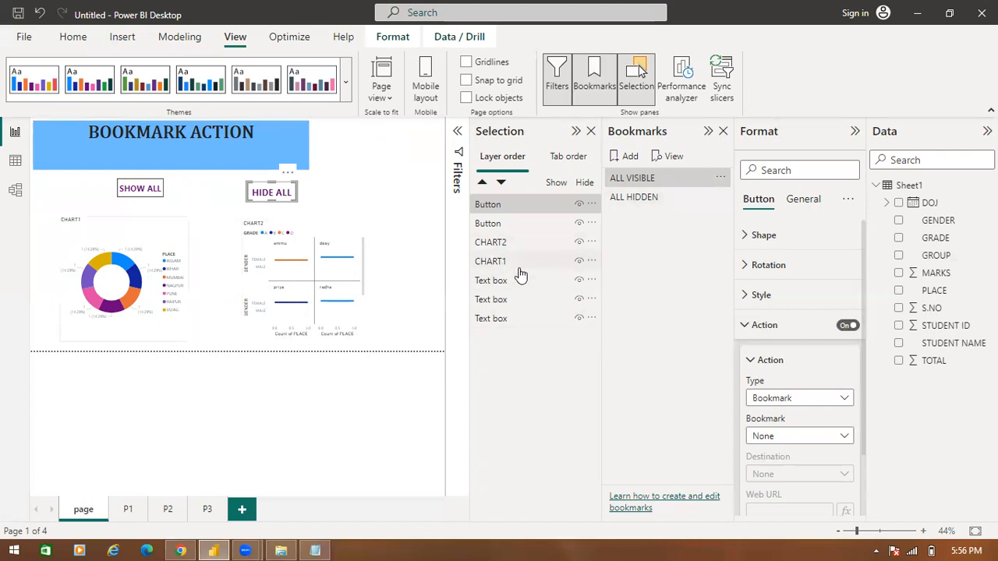
- Toggle the first Button layer's visibility off and back on to identify which page button it represents
{"action": "left_click", "coordinate": [504, 212]}
{"action": "left_click", "coordinate": [493, 211]}
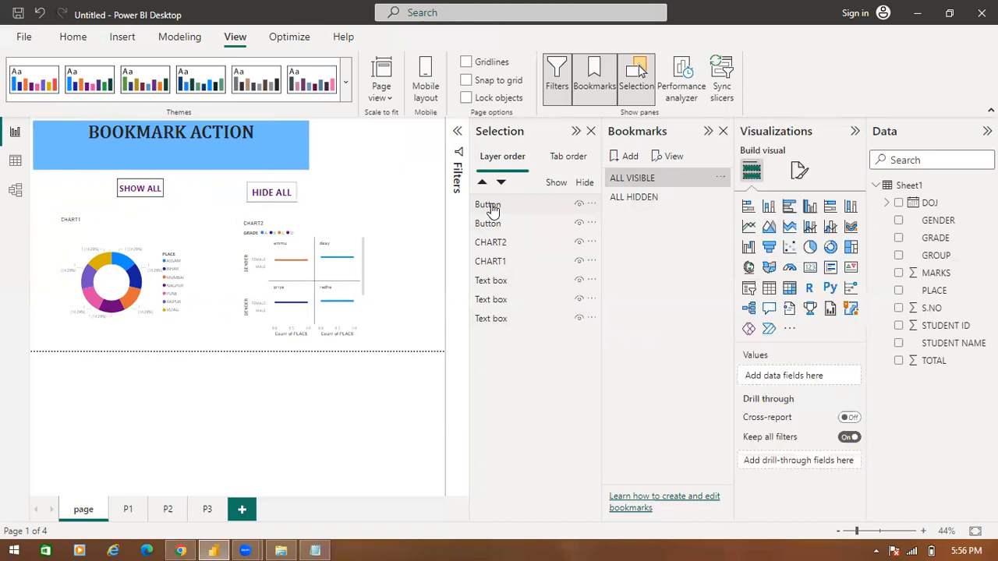
{"action": "left_click", "coordinate": [577, 206]}
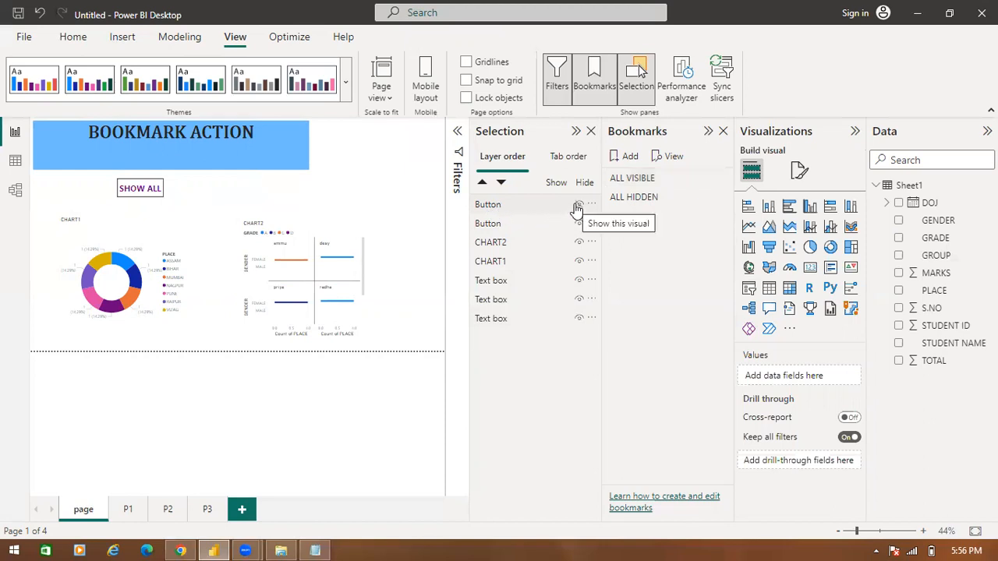
{"action": "left_click", "coordinate": [577, 206]}
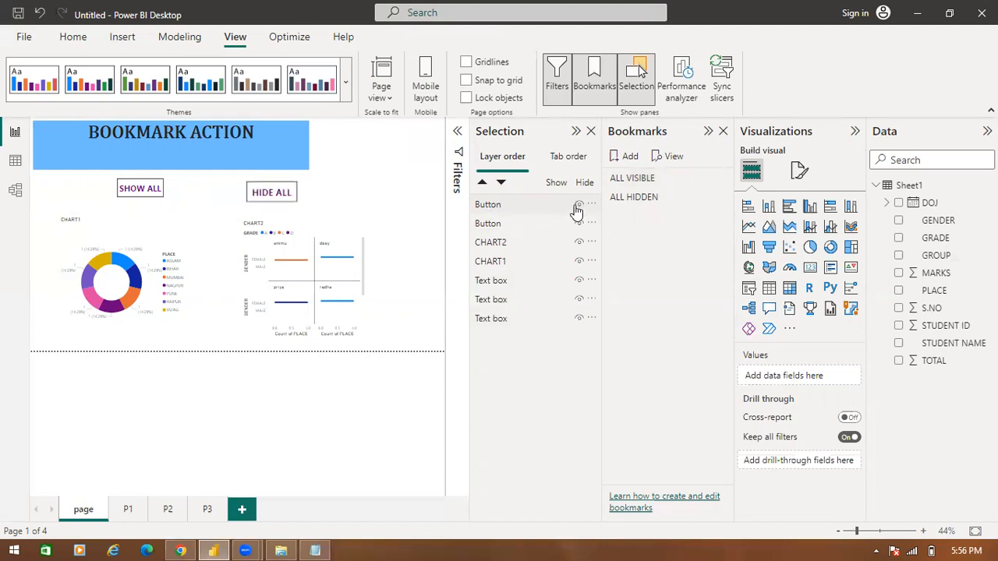
- Rename the HIDE ALL button's layer entry as HIDEALL
{"action": "right_click", "coordinate": [493, 213]}
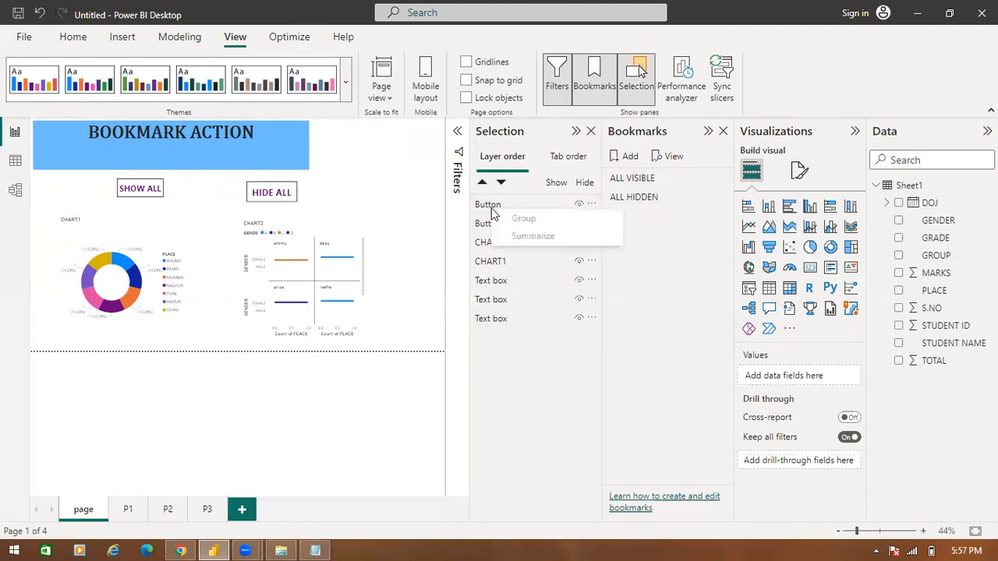
{"action": "double_click", "coordinate": [487, 207]}
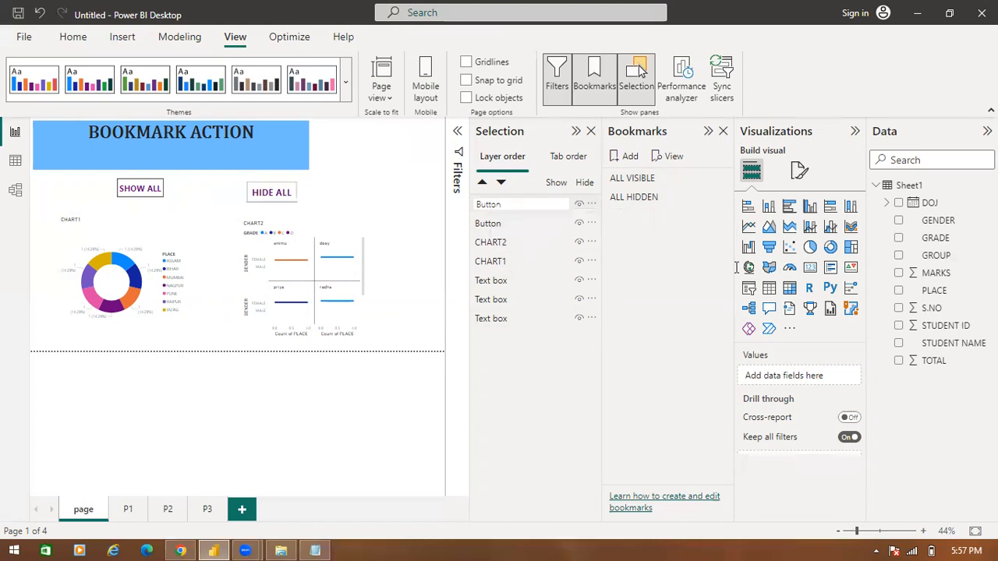
{"action": "double_click", "coordinate": [516, 206]}
{"action": "type", "text": "HIDEALL"}
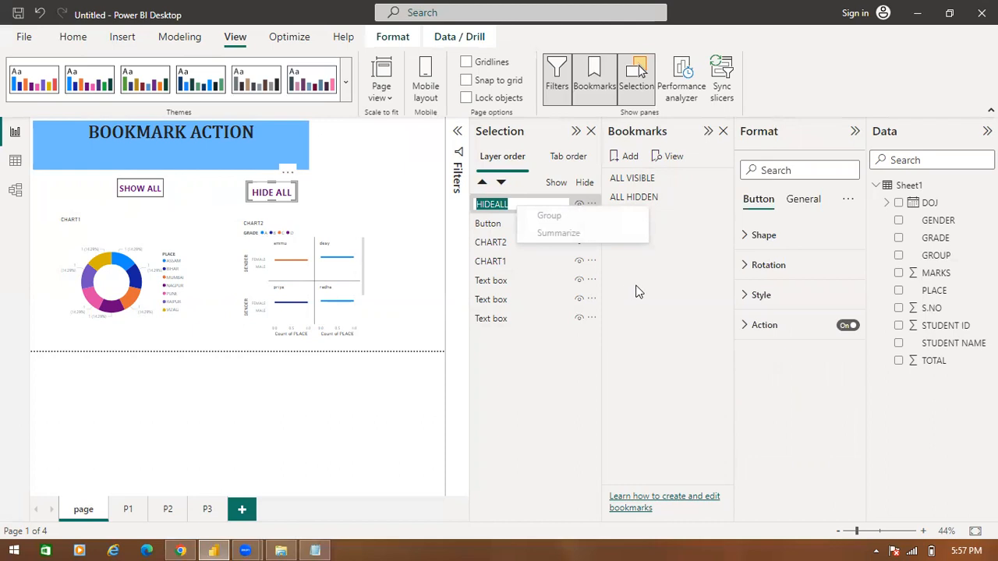
{"action": "key", "text": "Return"}
- Rename the SHOW ALL button's layer entry as SHOWALL
{"action": "right_click", "coordinate": [493, 227]}
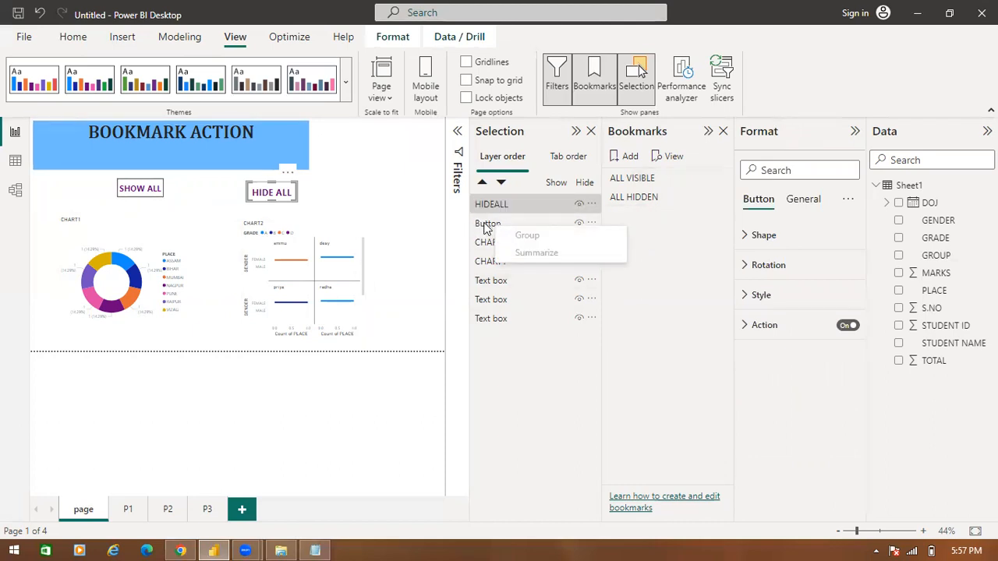
{"action": "key", "text": "Escape"}
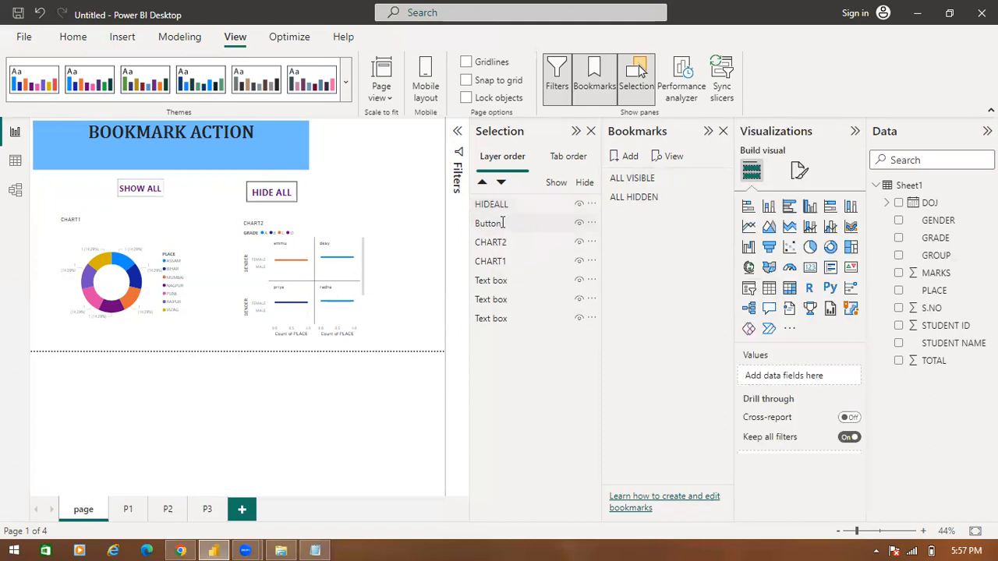
{"action": "double_click", "coordinate": [506, 223]}
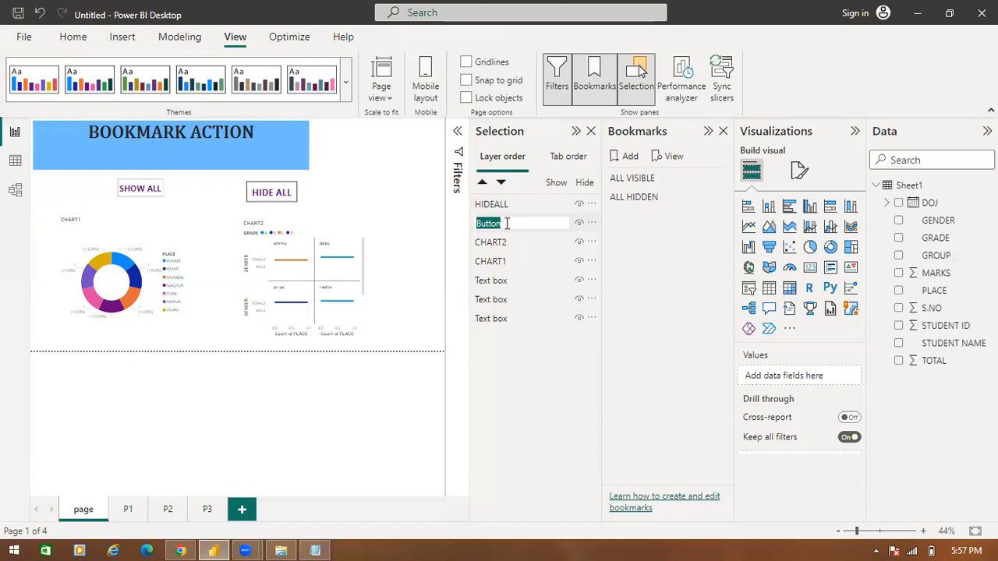
{"action": "type", "text": "SHOWALL"}
{"action": "key", "text": "Return"}
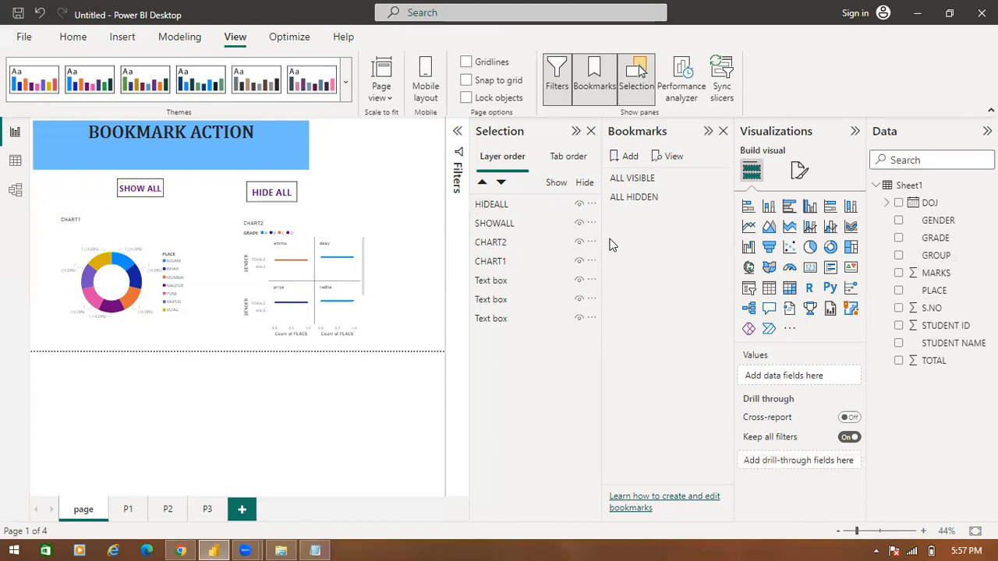
- Hide CHART2 and CHART1 in the layer list, and try out the ALL VISIBLE and ALL HIDDEN bookmarks
{"action": "left_click", "coordinate": [634, 198]}
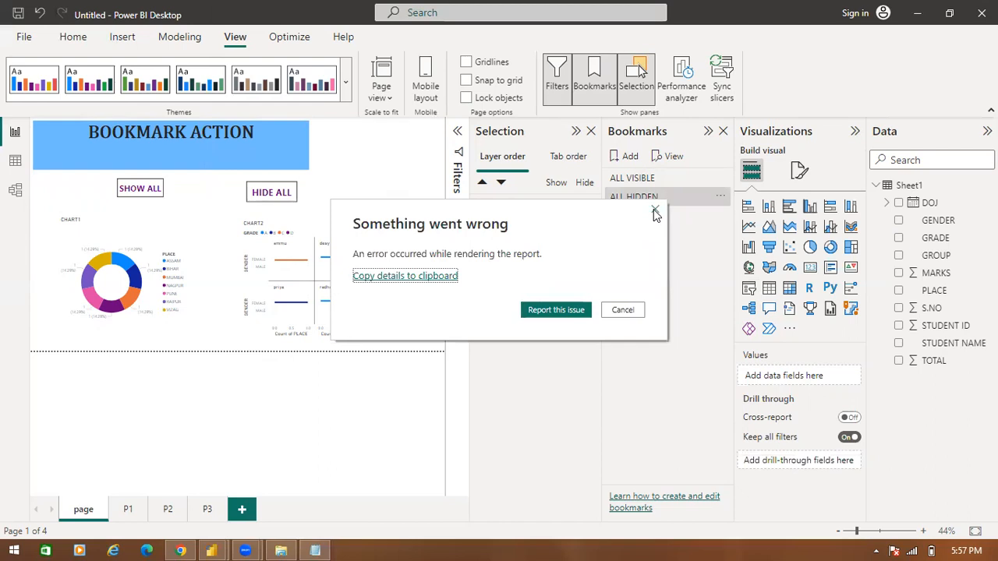
{"action": "left_click", "coordinate": [654, 211]}
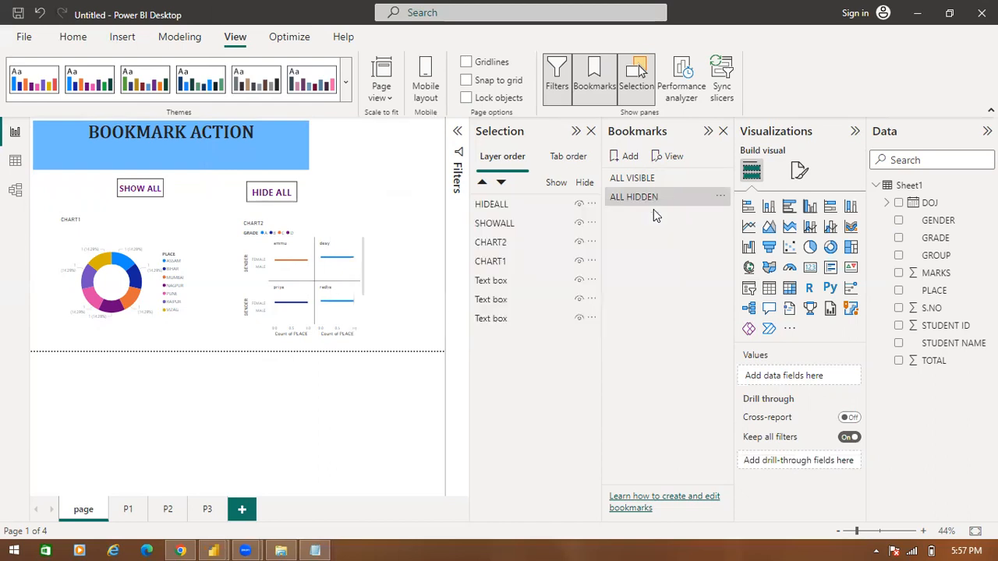
{"action": "left_click", "coordinate": [579, 243]}
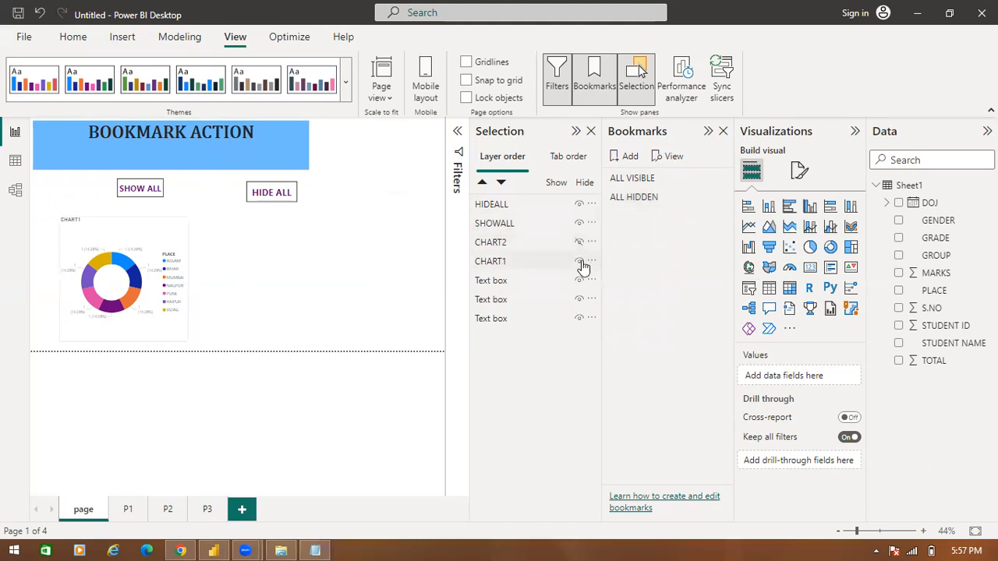
{"action": "left_click", "coordinate": [580, 263]}
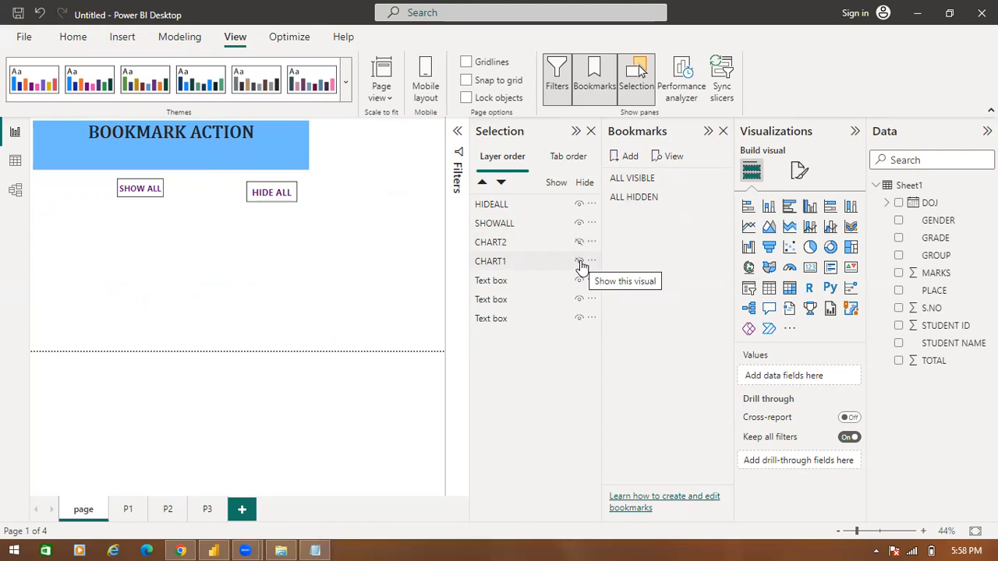
{"action": "left_click", "coordinate": [629, 178]}
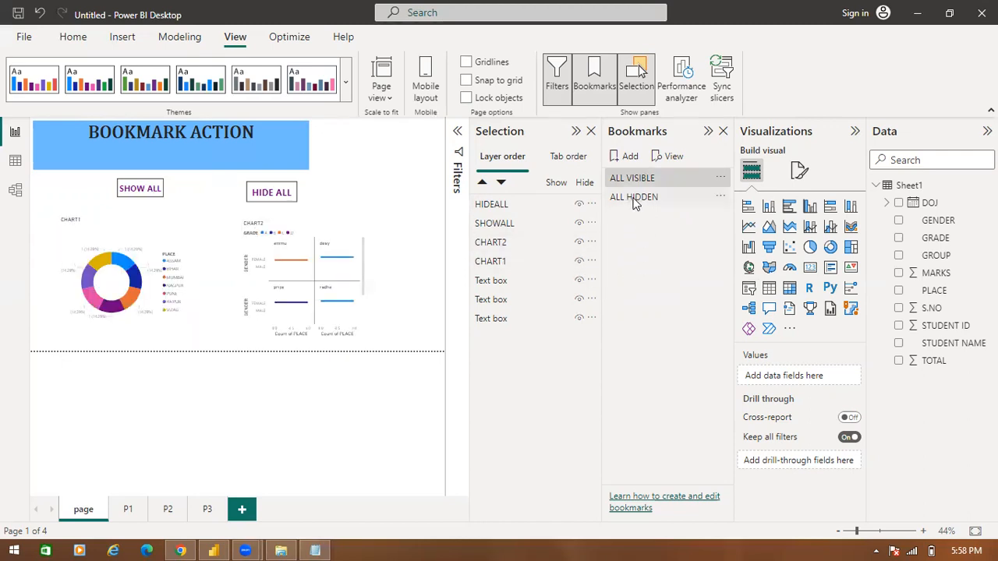
{"action": "left_click", "coordinate": [636, 203]}
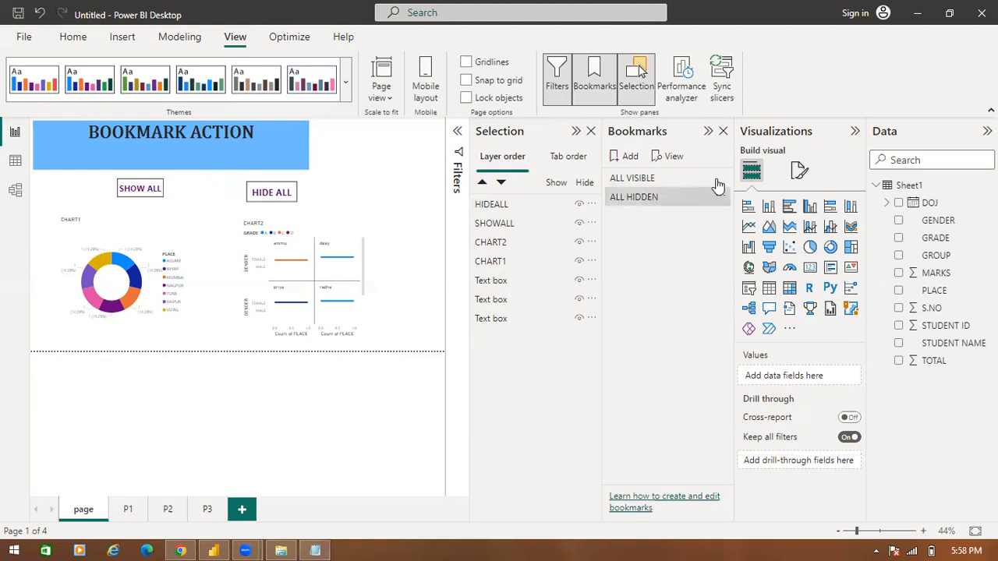
- Confirm the ALL HIDDEN bookmark's name and hide CHART2 and CHART1 on the page
{"action": "double_click", "coordinate": [624, 199]}
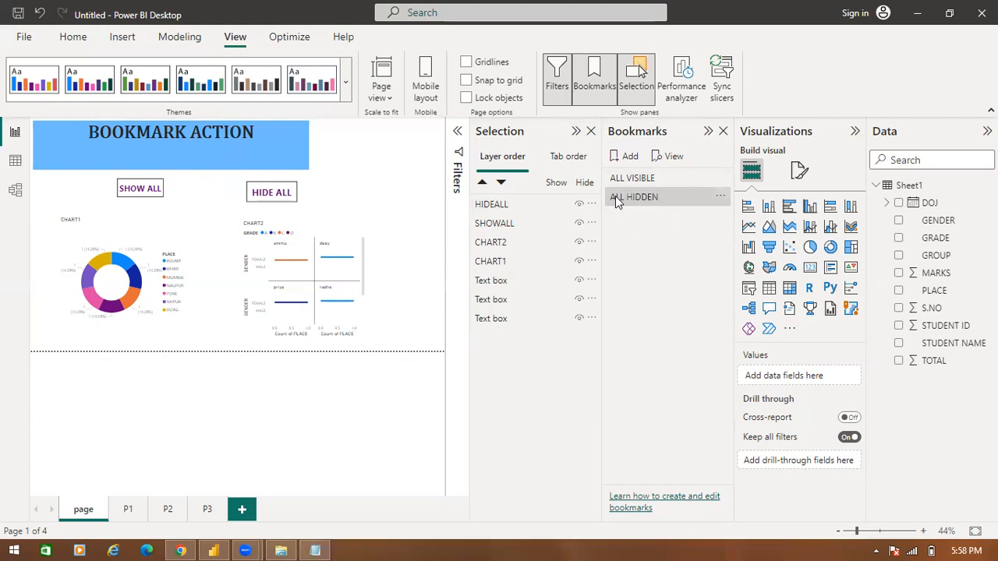
{"action": "key", "text": "Return"}
{"action": "left_click", "coordinate": [580, 242]}
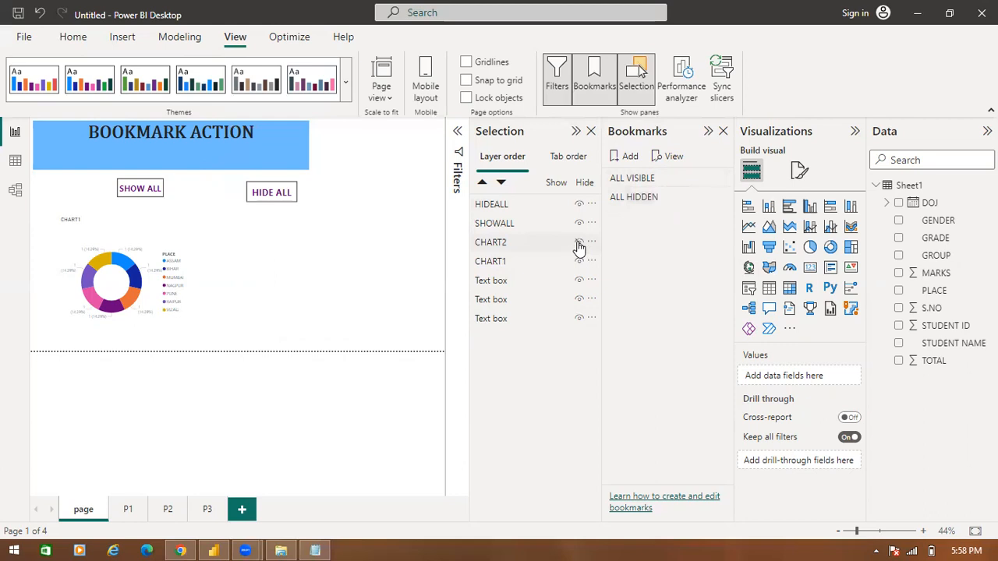
{"action": "left_click", "coordinate": [580, 263]}
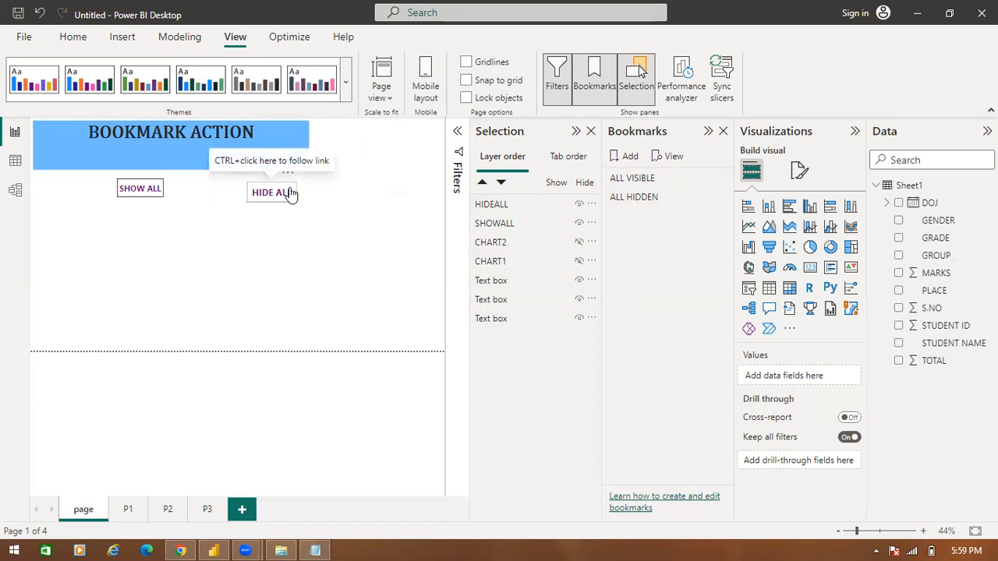
- Turn on the SHOW ALL button's action, with type Bookmark and the ALL VISIBLE bookmark as its target
{"action": "left_click", "coordinate": [149, 194]}
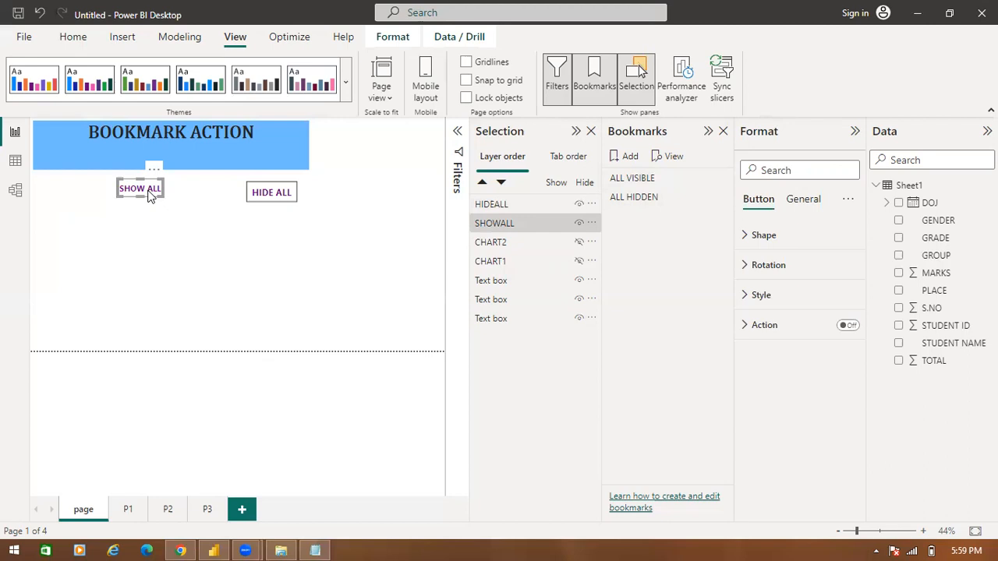
{"action": "left_click", "coordinate": [852, 334]}
{"action": "left_click", "coordinate": [751, 329]}
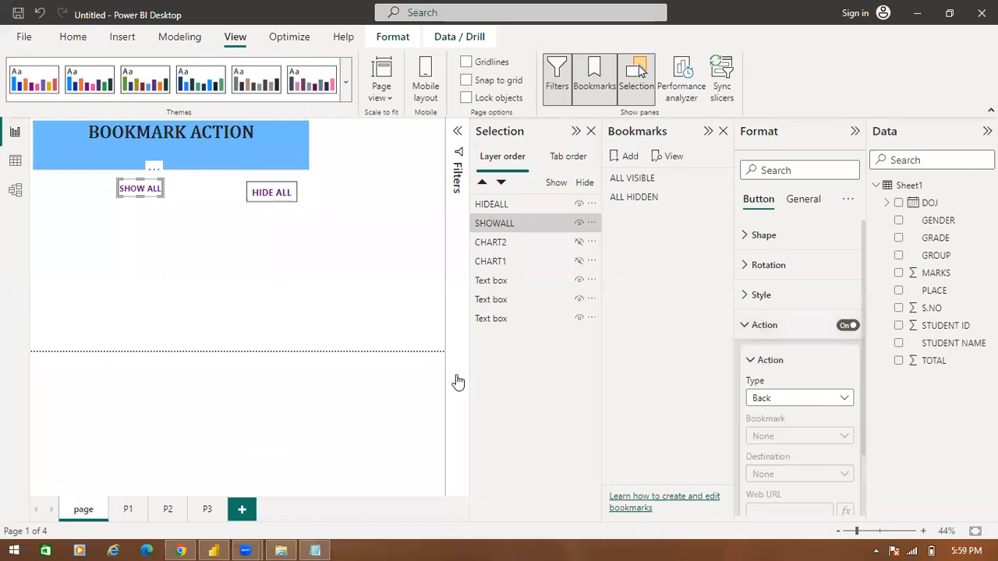
{"action": "left_click", "coordinate": [767, 403]}
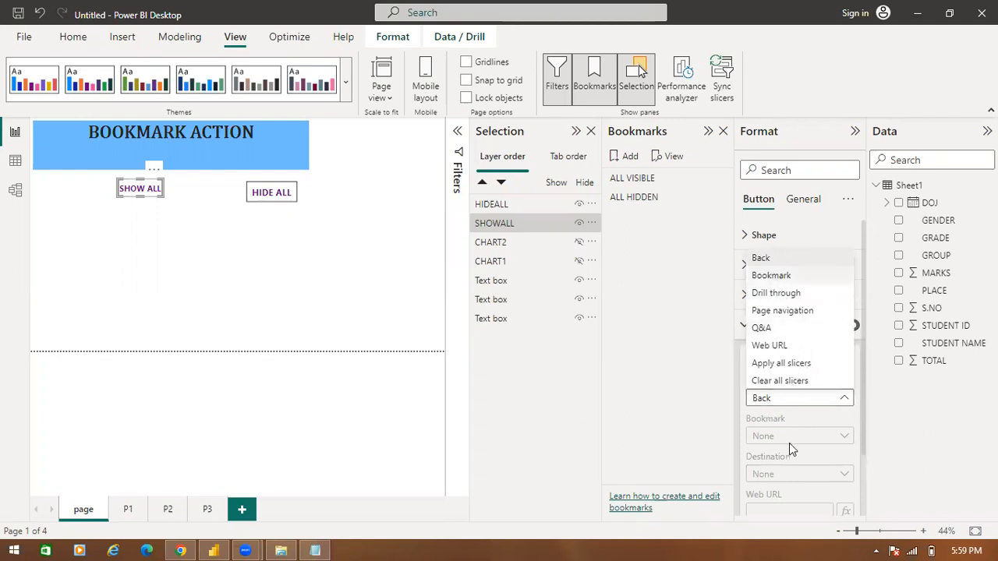
{"action": "left_click", "coordinate": [772, 275]}
{"action": "left_click", "coordinate": [819, 436]}
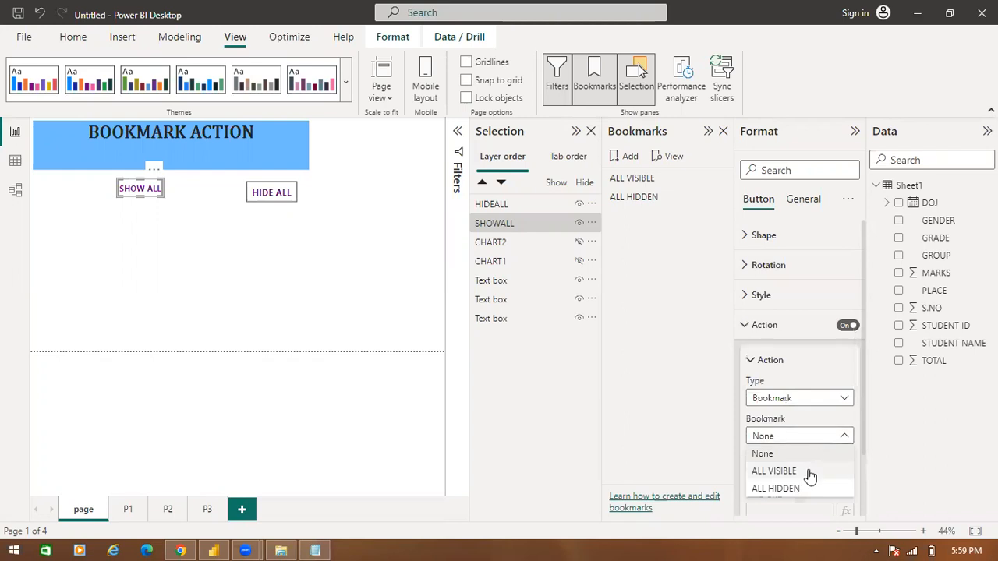
{"action": "left_click", "coordinate": [811, 472]}
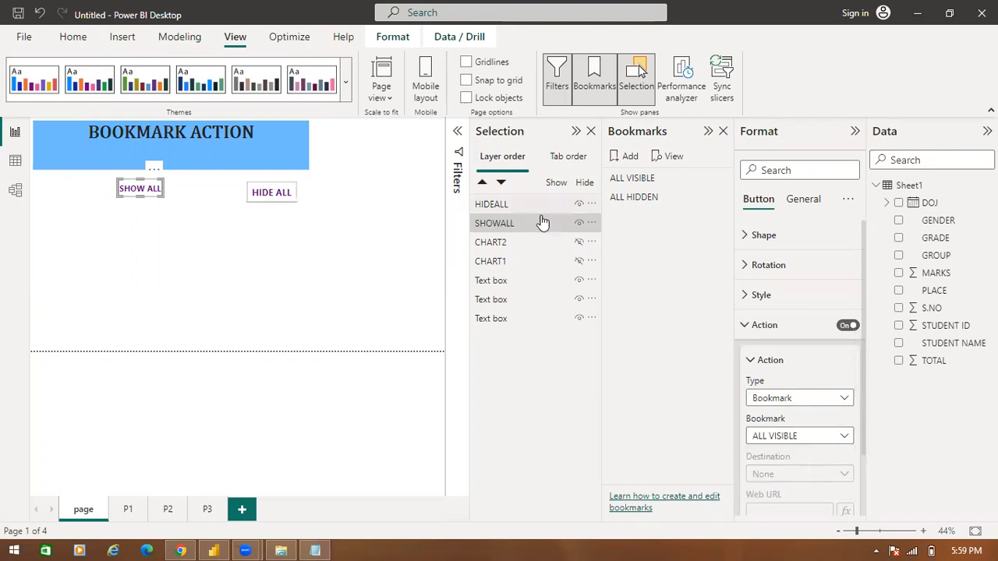
- Set the HIDE ALL button's bookmark action to the ALL HIDDEN bookmark
{"action": "left_click", "coordinate": [274, 194]}
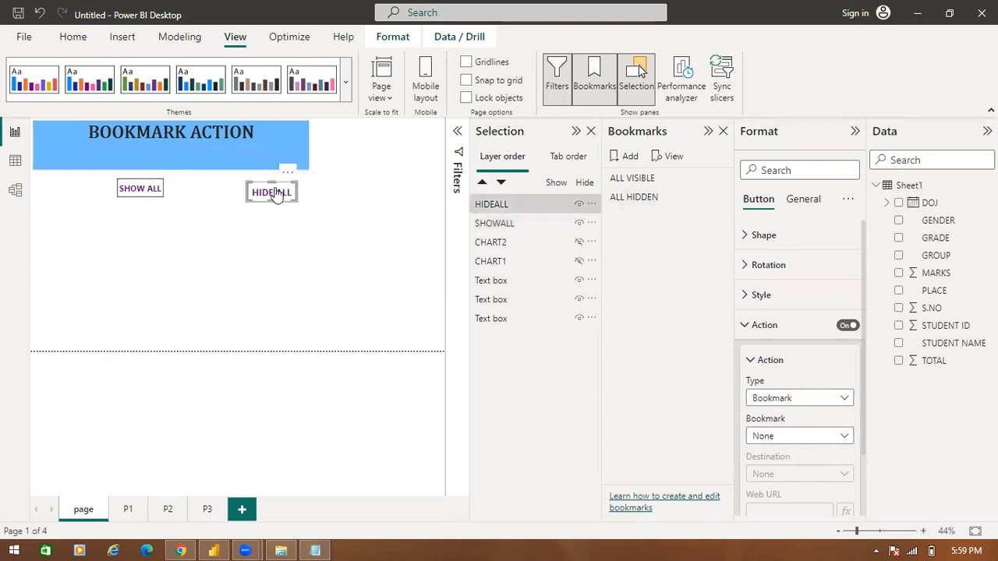
{"action": "left_click", "coordinate": [844, 437]}
{"action": "left_click", "coordinate": [810, 488]}
- Test the SHOW ALL and HIDE ALL buttons by following their bookmark links on the page
{"action": "left_click", "coordinate": [151, 194]}
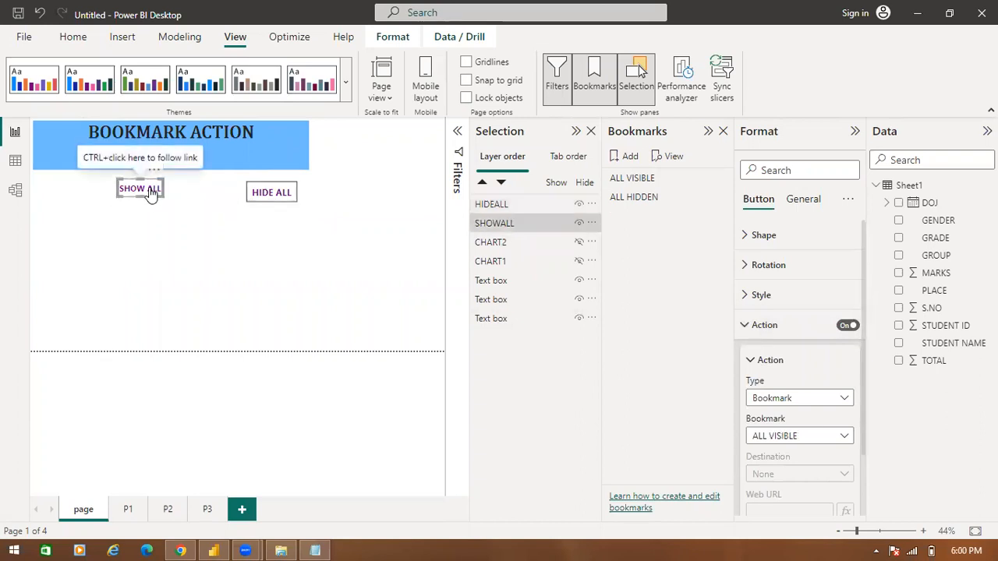
{"action": "left_click", "coordinate": [154, 197], "text": "ctrl"}
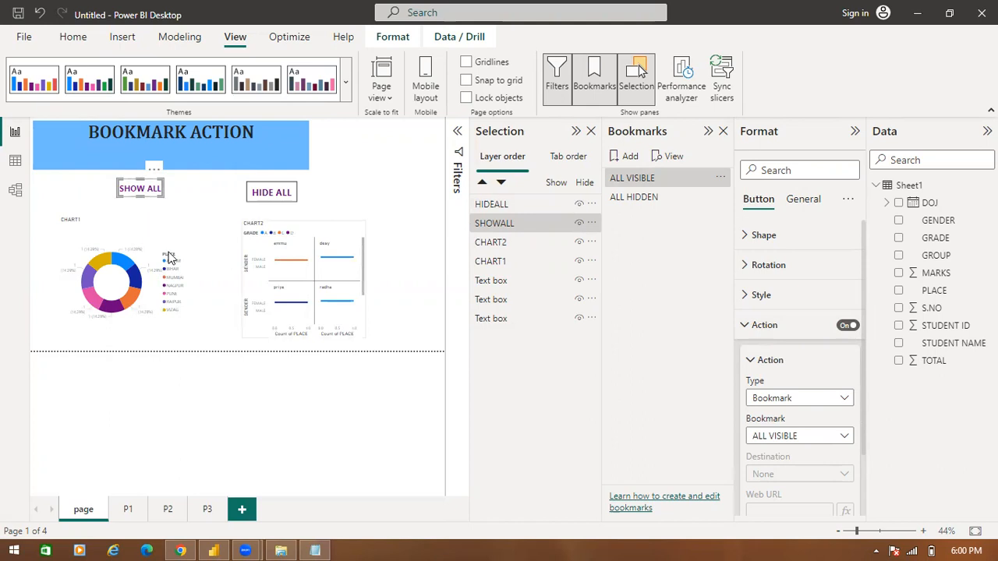
{"action": "left_click", "coordinate": [271, 195], "text": "ctrl"}
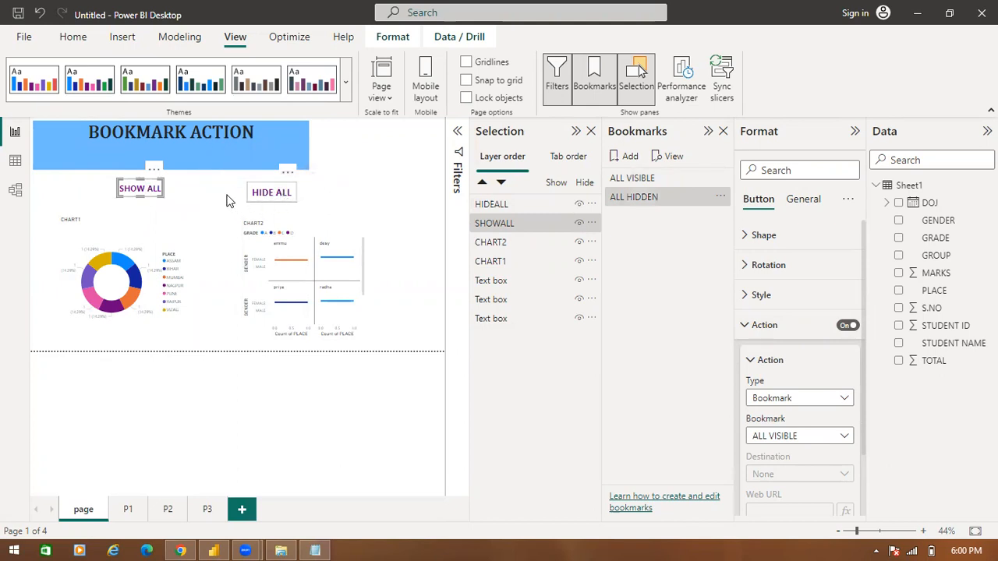
{"action": "left_click", "coordinate": [279, 198], "text": "ctrl"}
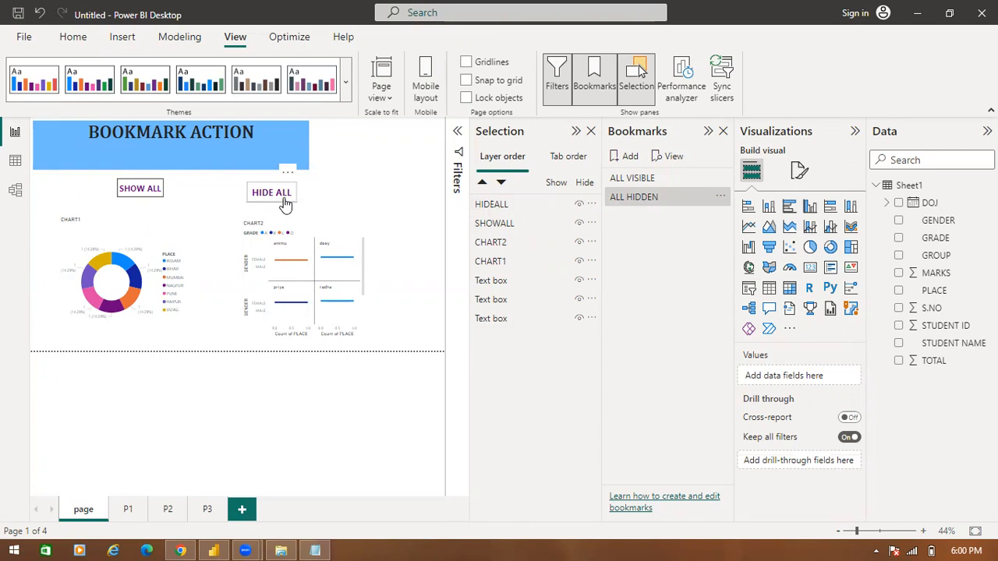
- Hide CHART2 and CHART1, reapply the ALL HIDDEN bookmark, and check the HIDE ALL button's action settings
{"action": "left_click", "coordinate": [285, 195]}
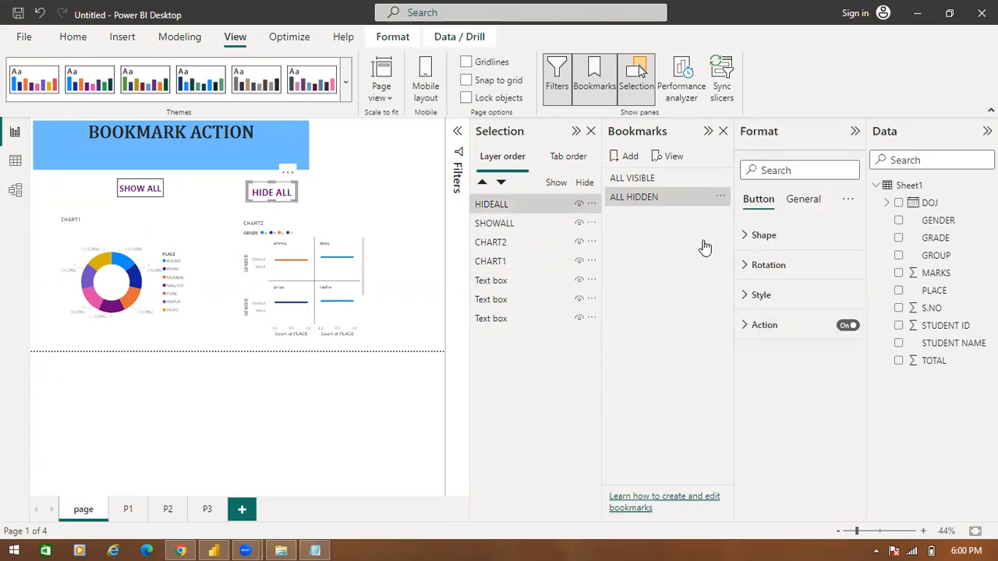
{"action": "left_click", "coordinate": [581, 246]}
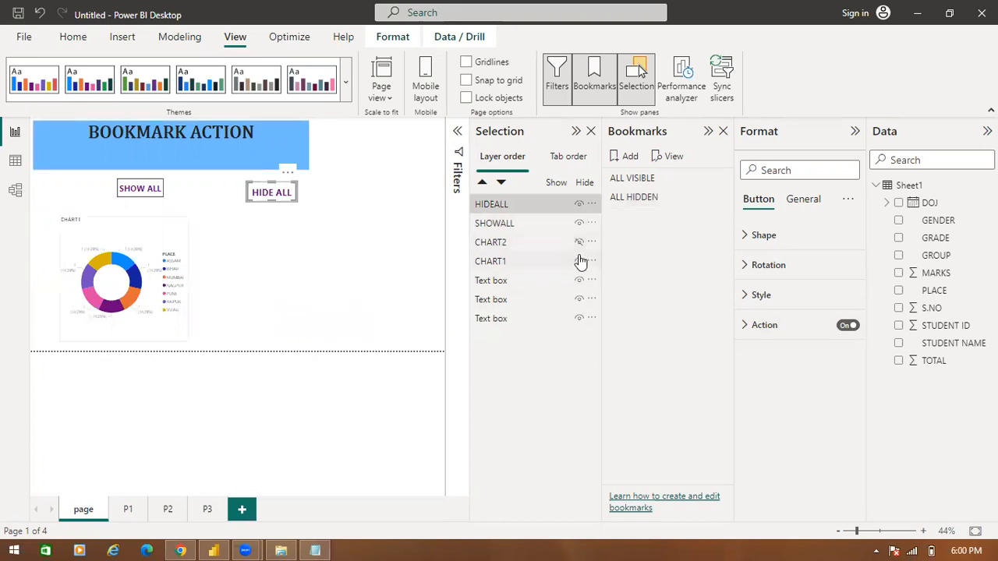
{"action": "left_click", "coordinate": [580, 262]}
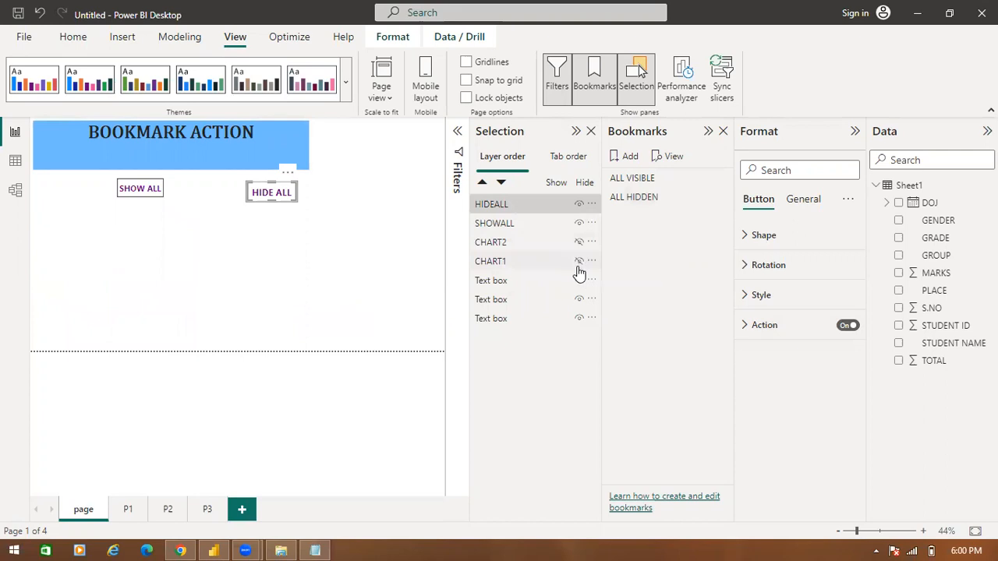
{"action": "left_click", "coordinate": [636, 198]}
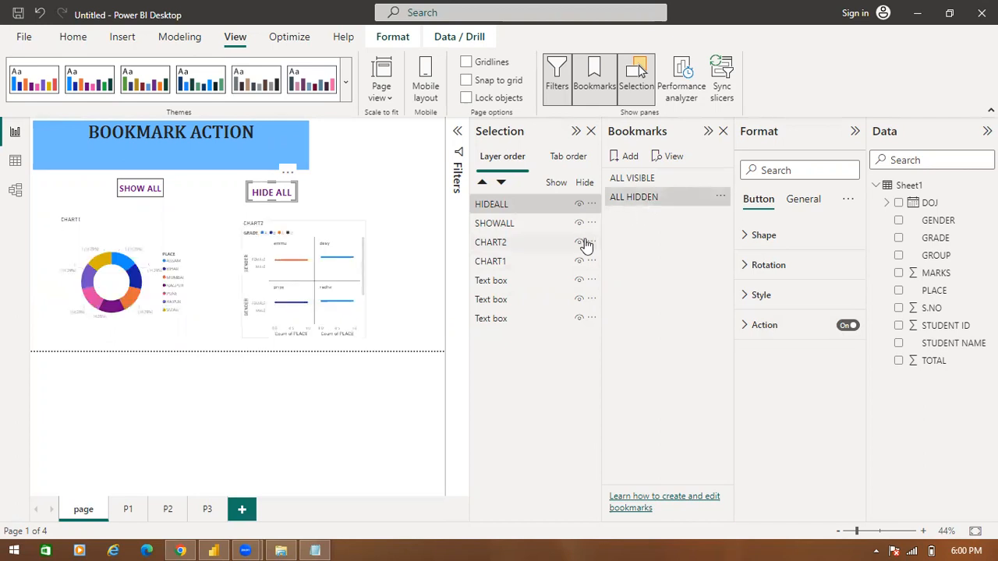
{"action": "left_click", "coordinate": [625, 200]}
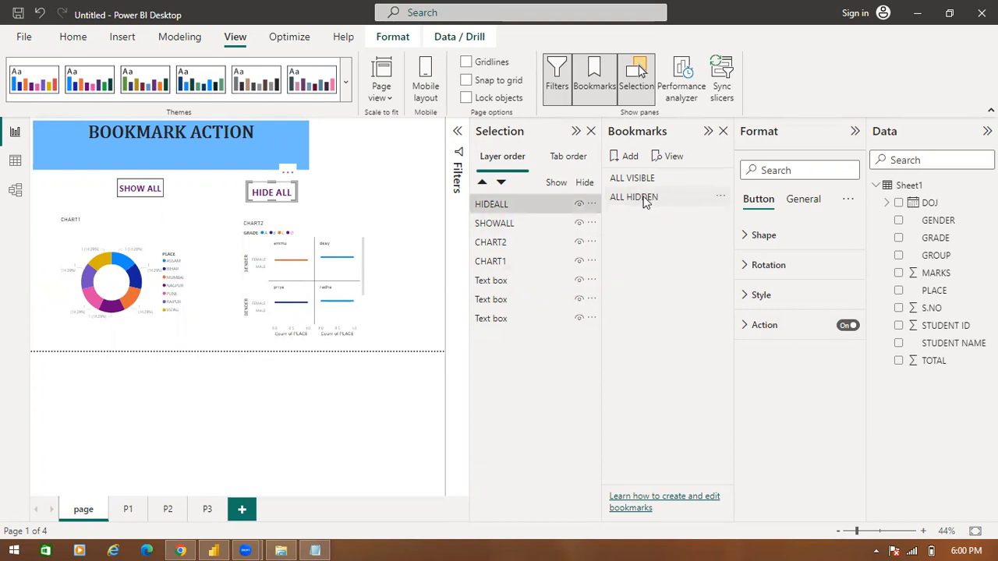
{"action": "left_click", "coordinate": [747, 333]}
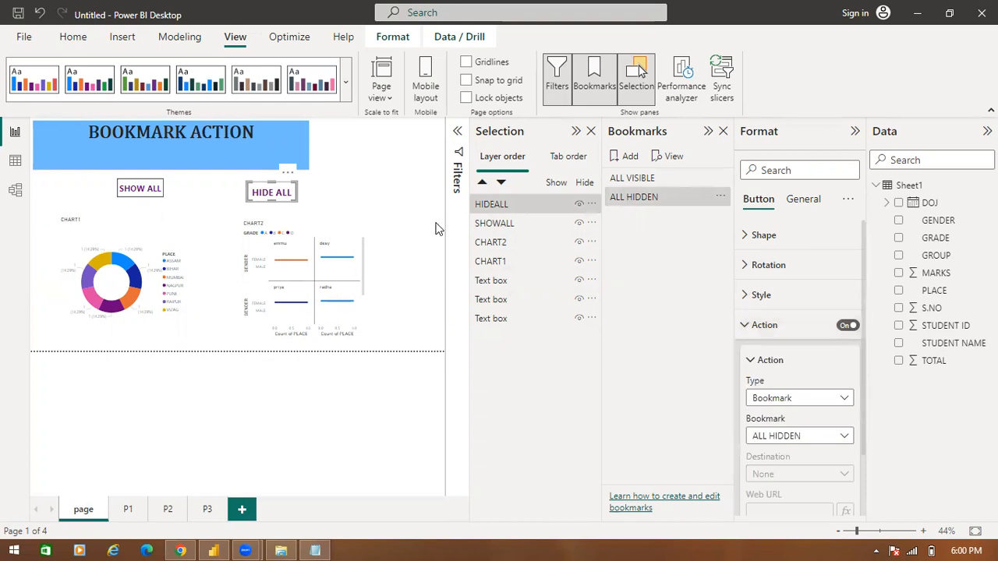
{"action": "left_click", "coordinate": [341, 389]}
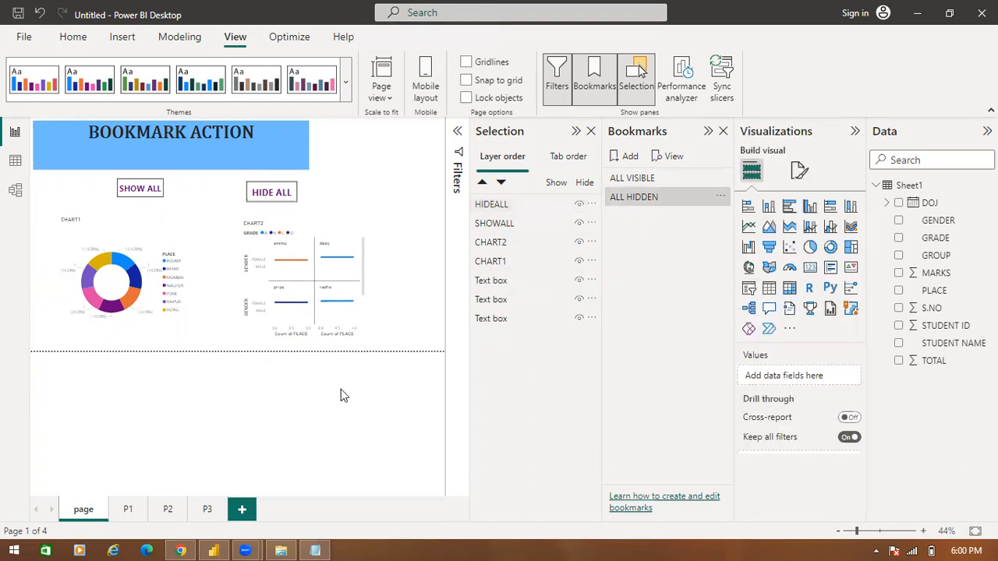
- Confirm the ALL HIDDEN bookmark's name again, and retry the bookmark after hiding CHART2 and CHART1
{"action": "double_click", "coordinate": [636, 200]}
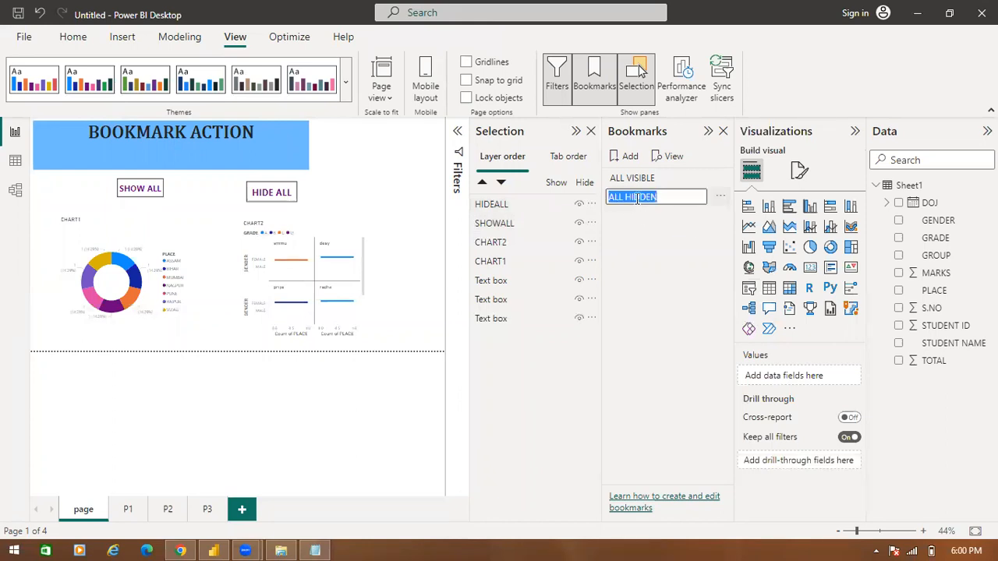
{"action": "key", "text": "Return"}
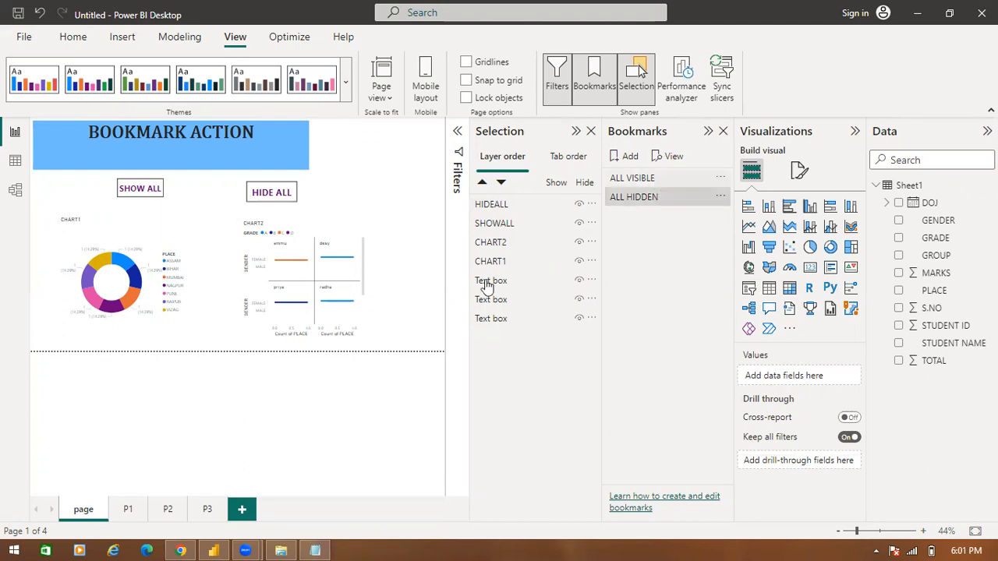
{"action": "left_click", "coordinate": [579, 243]}
{"action": "left_click", "coordinate": [579, 262]}
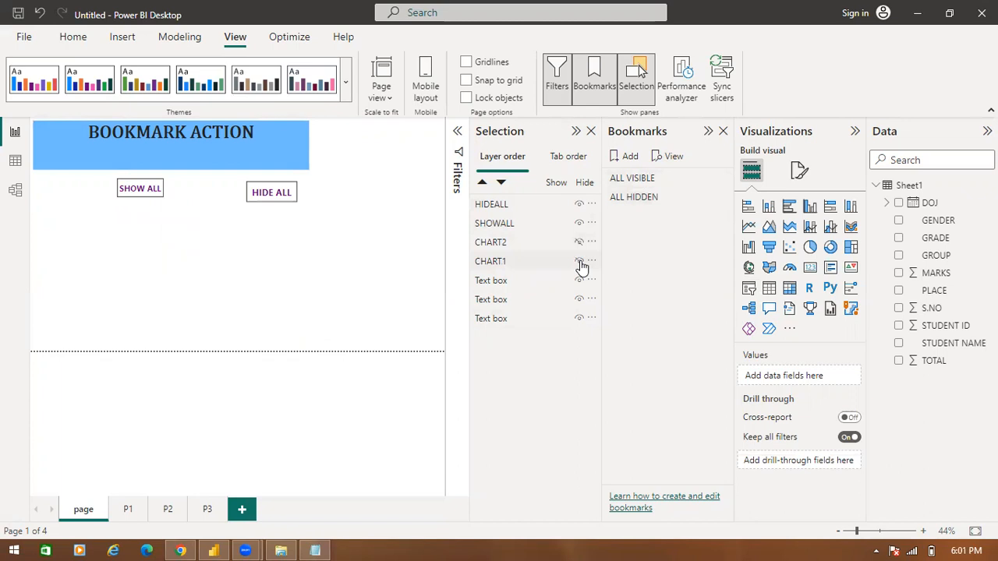
{"action": "left_click", "coordinate": [728, 202]}
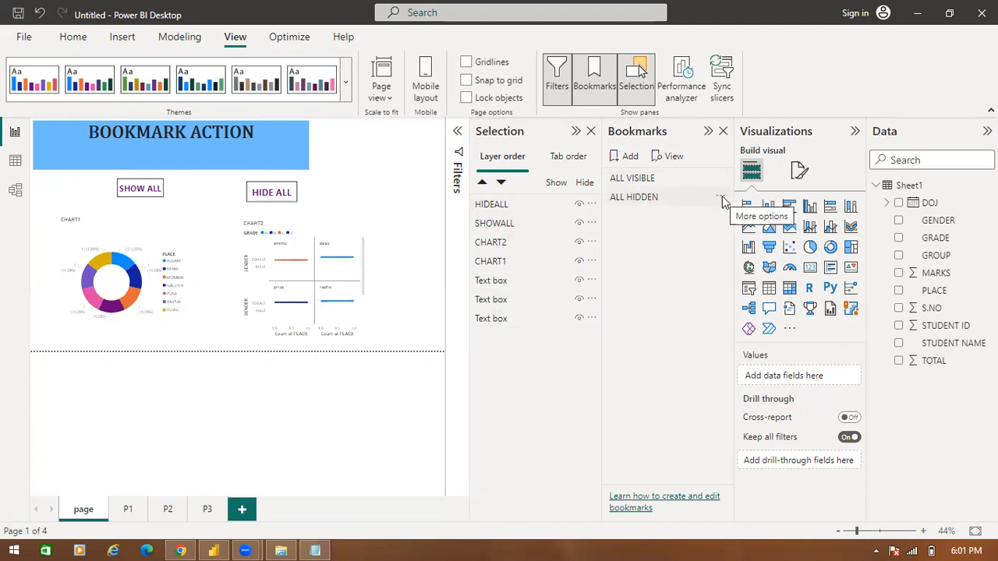
- Switch the ALL HIDDEN bookmark's scope from All visuals to Selected visuals and check its options
{"action": "left_click", "coordinate": [721, 199]}
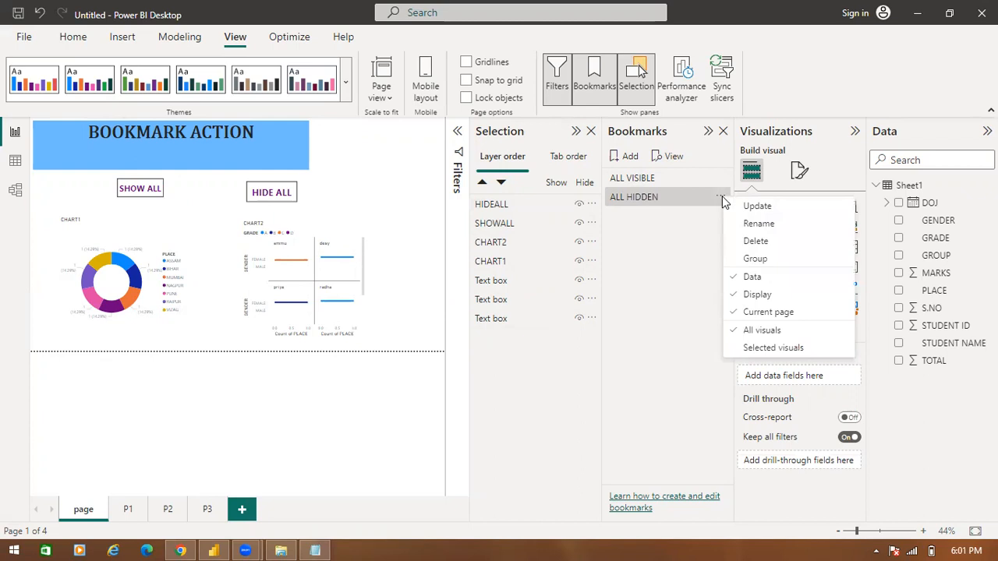
{"action": "left_click", "coordinate": [757, 330]}
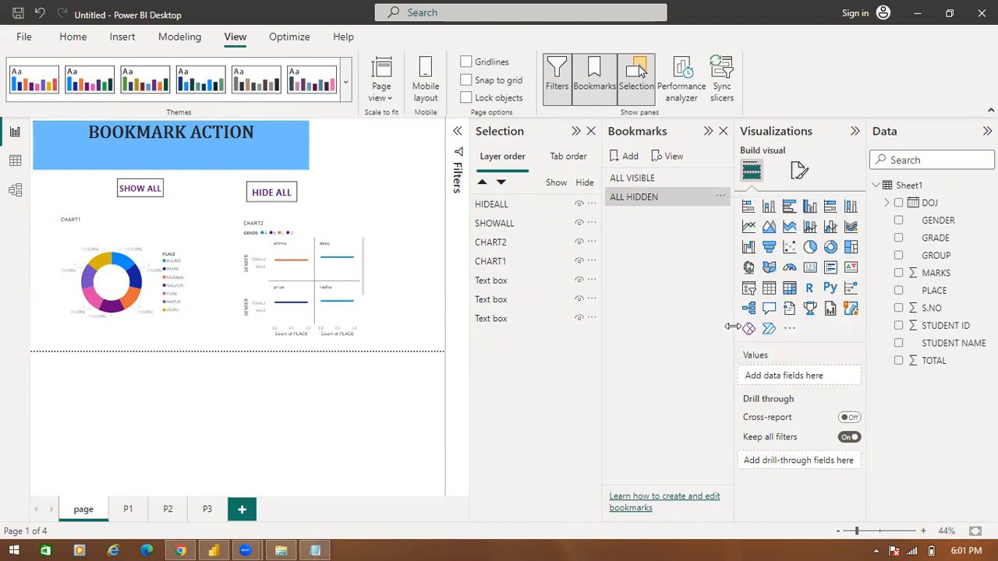
{"action": "left_click", "coordinate": [721, 197]}
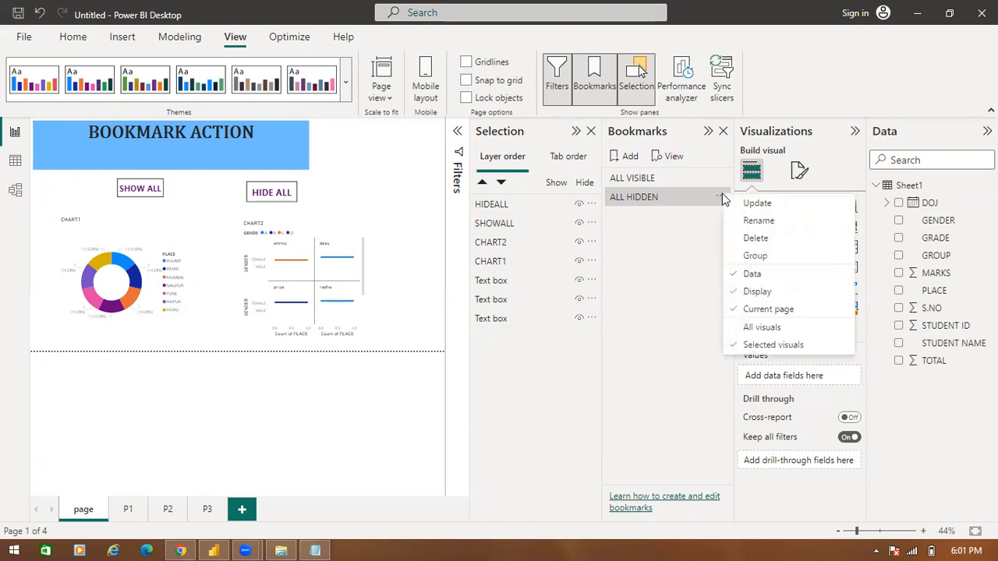
- Hide CHART1 and CHART2 in the page's layer list
{"action": "left_click", "coordinate": [579, 262]}
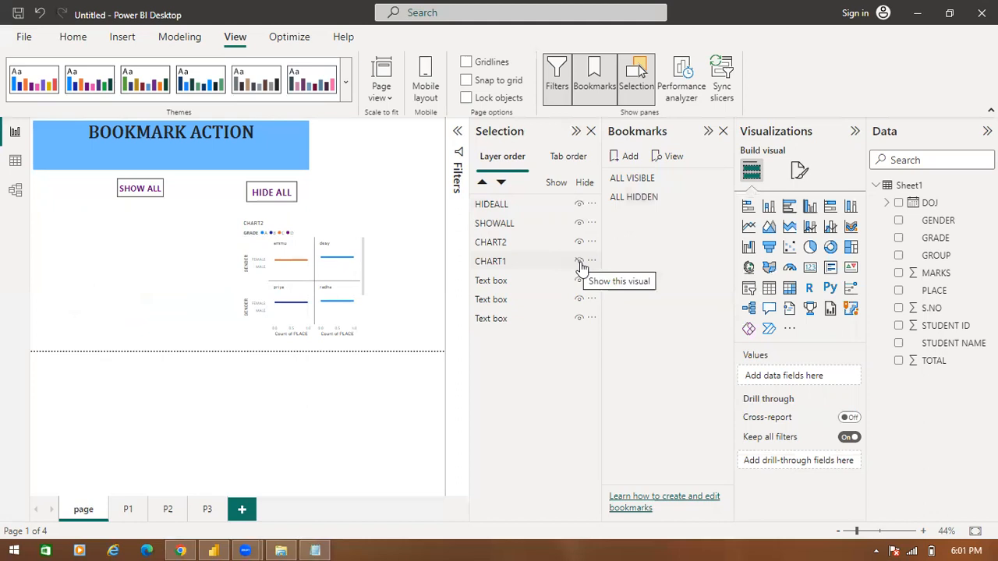
{"action": "left_click", "coordinate": [581, 242]}
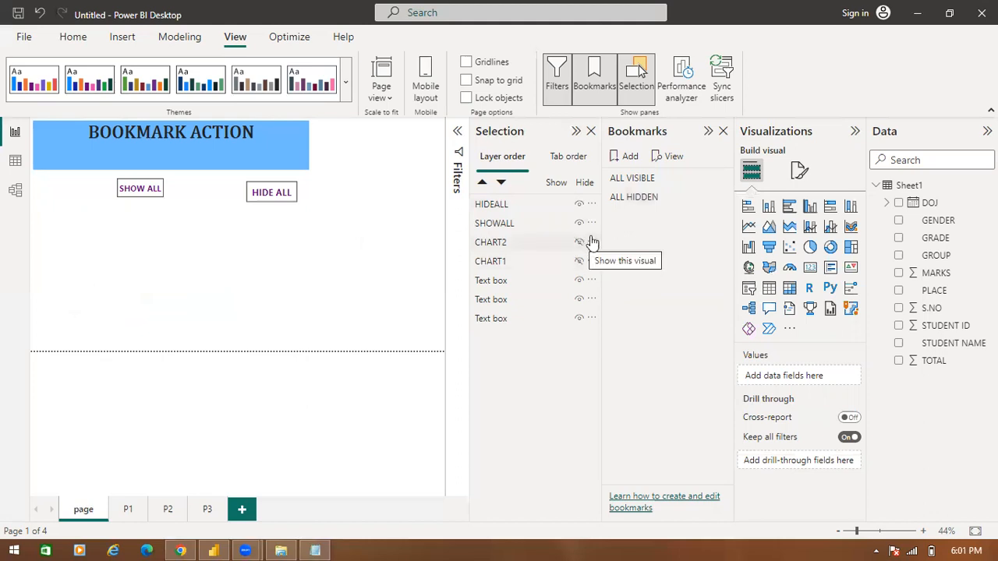
- Show CHART2 and try the ALL HIDDEN bookmark, finishing with both CHART1 and CHART2 hidden
{"action": "left_click", "coordinate": [582, 243]}
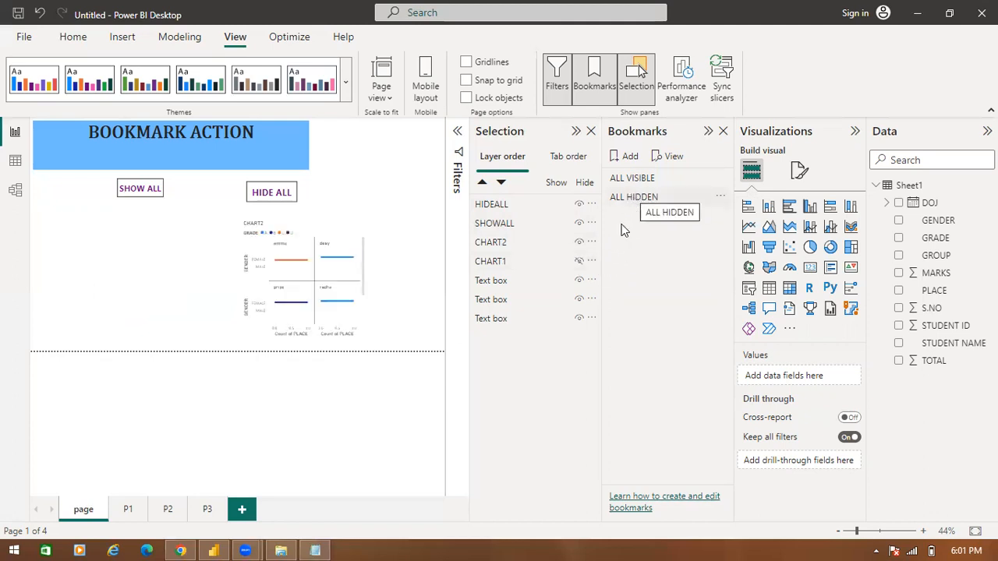
{"action": "left_click", "coordinate": [634, 198]}
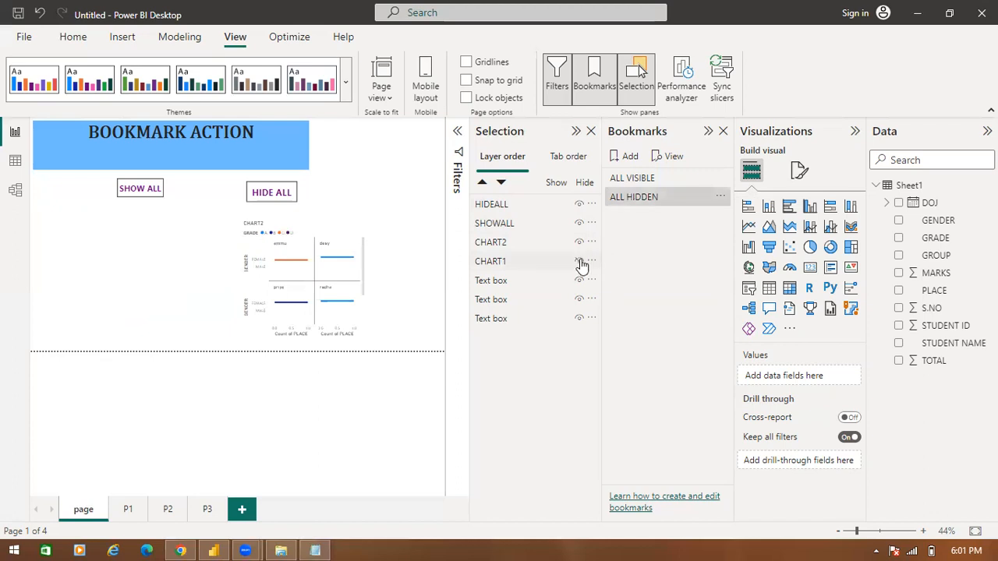
{"action": "left_click", "coordinate": [581, 263]}
{"action": "left_click", "coordinate": [579, 243]}
{"action": "left_click", "coordinate": [583, 261]}
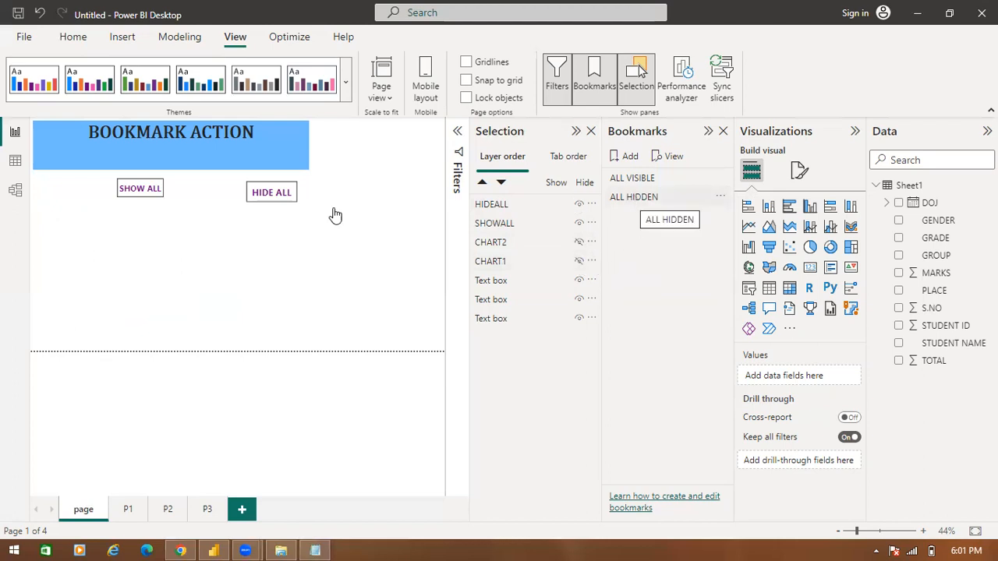
- Check the HIDE ALL button's action settings and test the HIDE ALL and SHOW ALL buttons on the page
{"action": "left_click", "coordinate": [287, 201]}
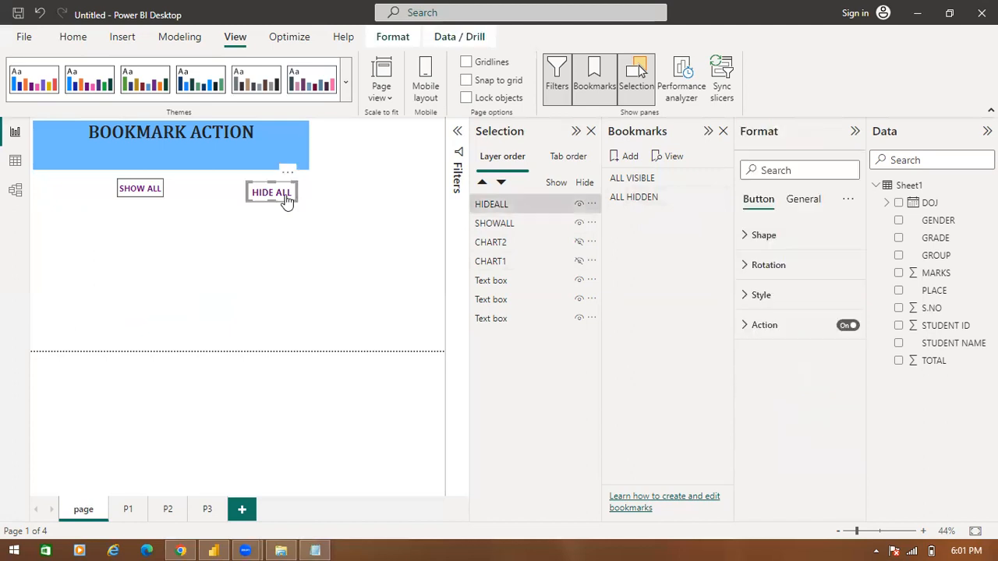
{"action": "left_click", "coordinate": [748, 333]}
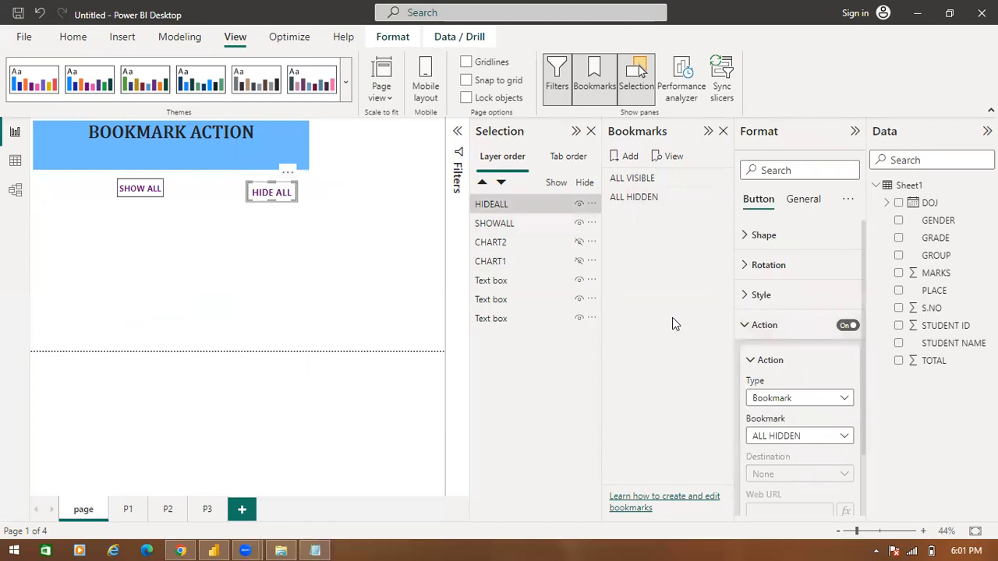
{"action": "left_click", "coordinate": [288, 198], "text": "ctrl"}
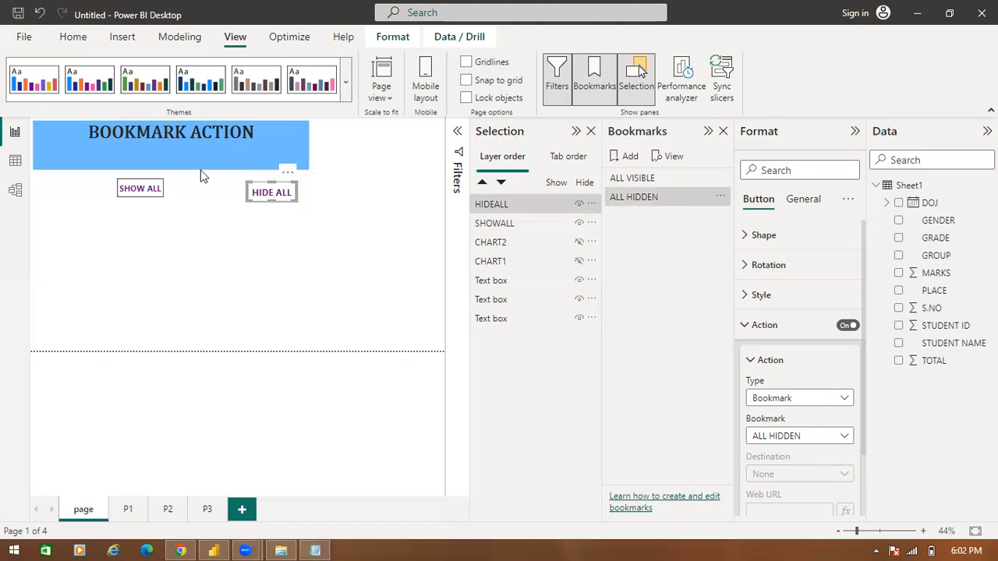
{"action": "left_click", "coordinate": [141, 185]}
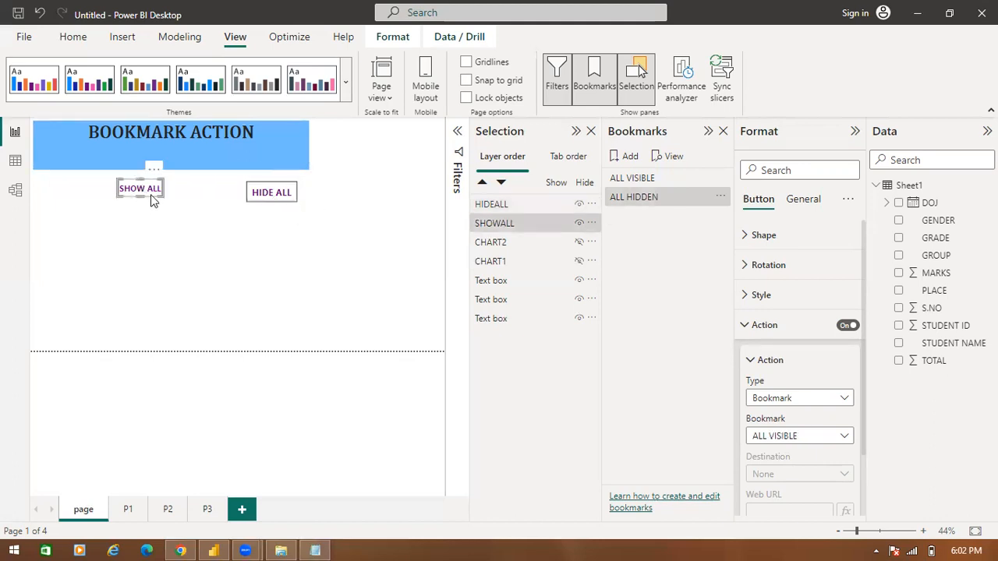
{"action": "left_click", "coordinate": [151, 197], "text": "ctrl"}
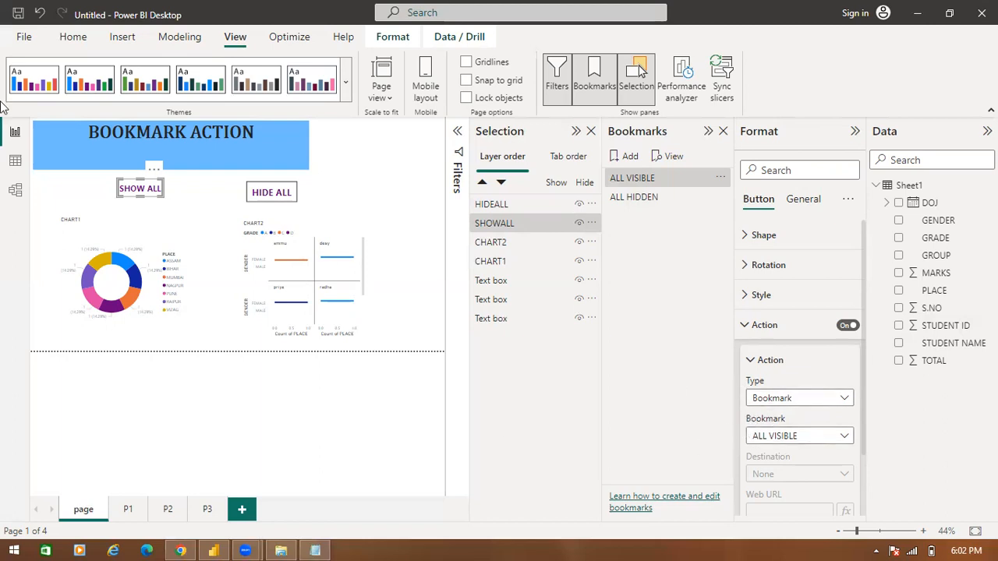
- Reapply the ALL VISIBLE bookmark and check the options of the ALL HIDDEN bookmark
{"action": "left_click", "coordinate": [632, 178]}
{"action": "left_click", "coordinate": [720, 198]}
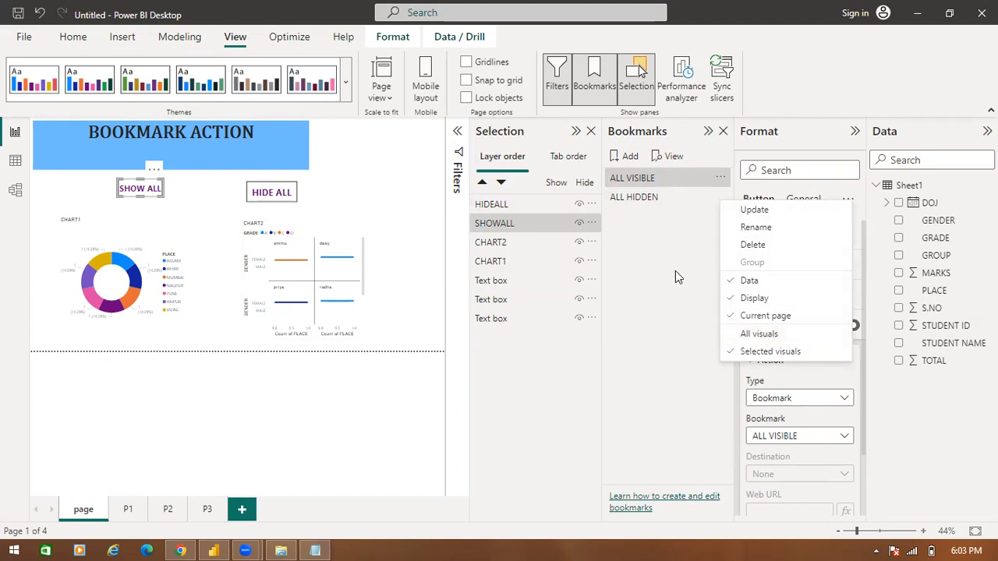
{"action": "left_click", "coordinate": [642, 245]}
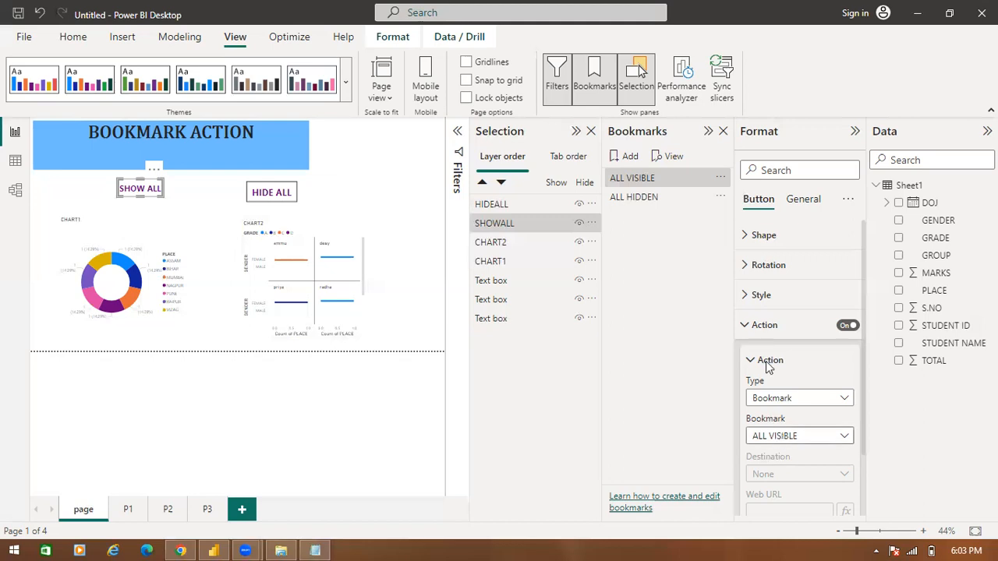
- Apply the ALL VISIBLE bookmark again, test the HIDE ALL button, and select that button
{"action": "left_click", "coordinate": [687, 175]}
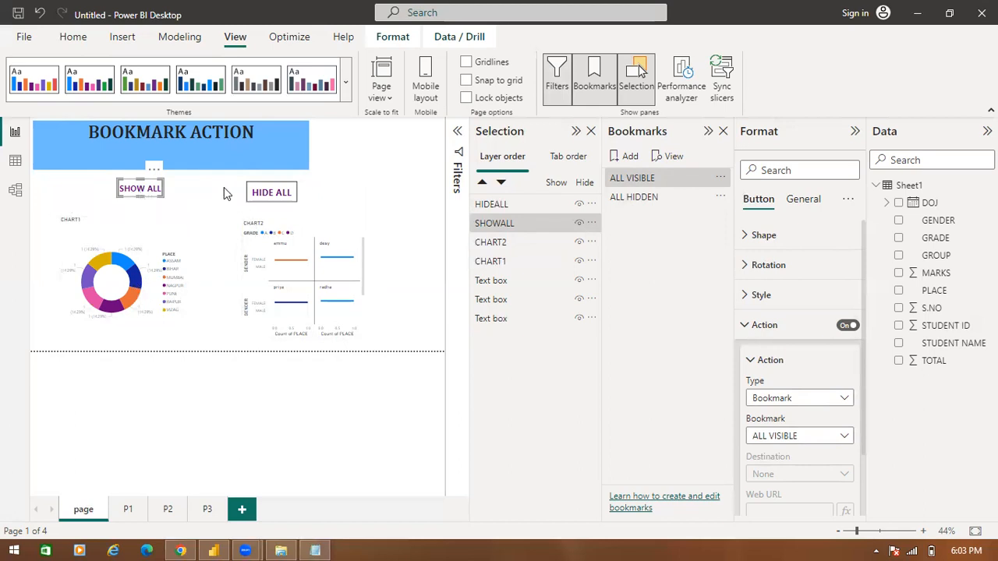
{"action": "left_click", "coordinate": [274, 197], "text": "ctrl"}
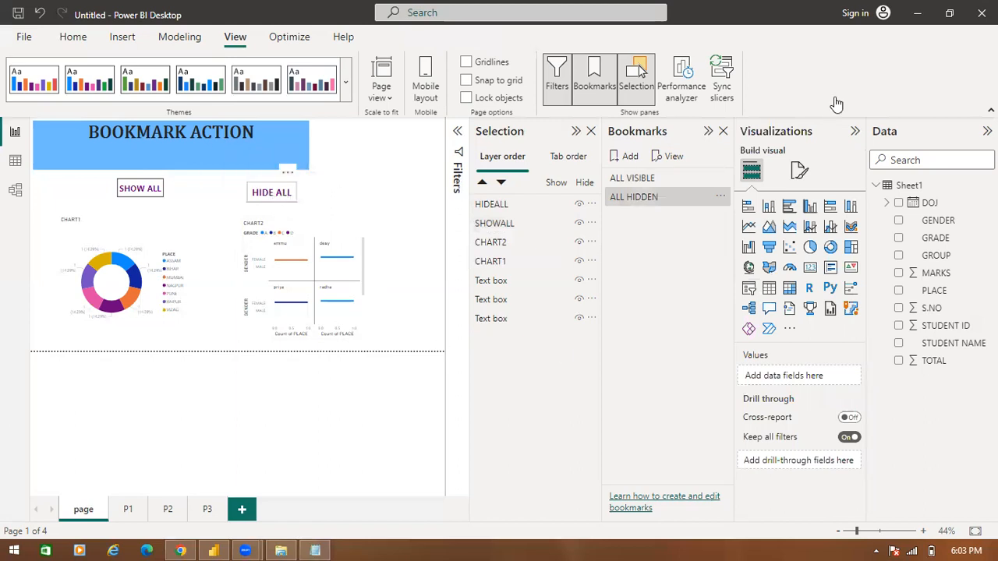
{"action": "left_click", "coordinate": [271, 193]}
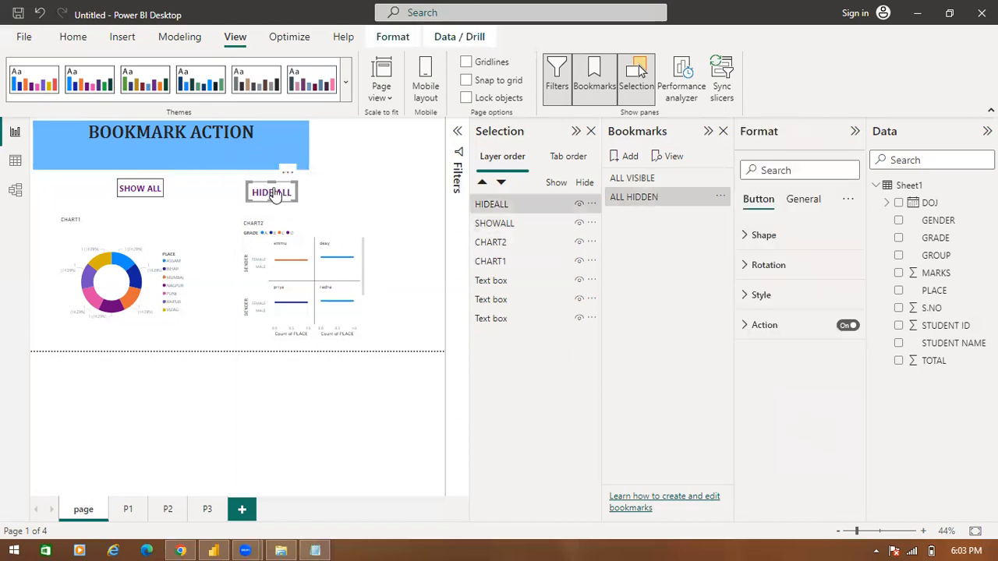